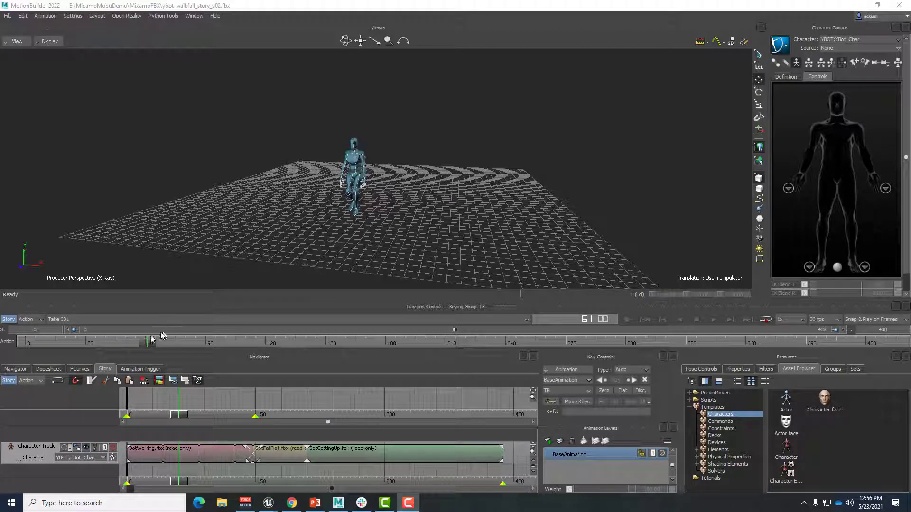
# Scrub through the YBot walk, checking frames around 61 and 88.
pyautogui.moveTo(148, 350); pyautogui.dragTo(220, 349)
pyautogui.click(163, 463)
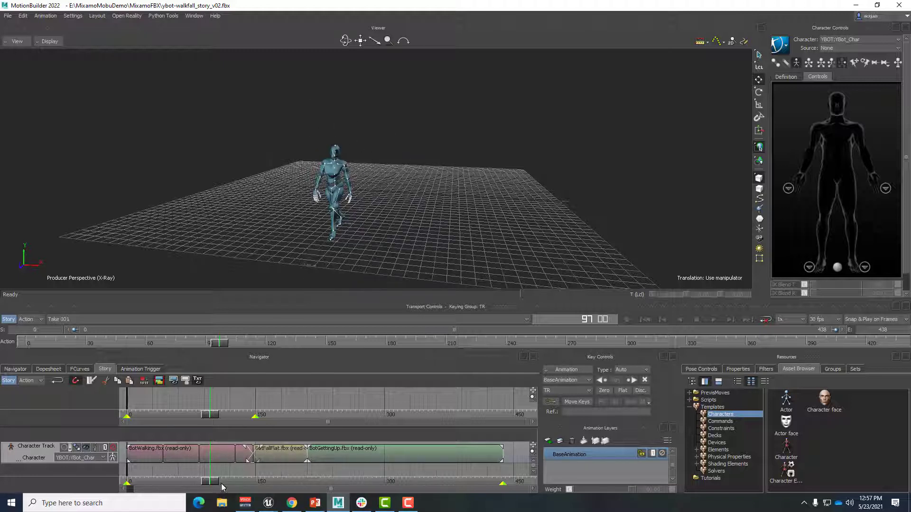
pyautogui.moveTo(213, 482)
pyautogui.mouseDown()
pyautogui.moveTo(335, 481)
pyautogui.moveTo(184, 481)
pyautogui.moveTo(199, 481)
pyautogui.mouseUp()
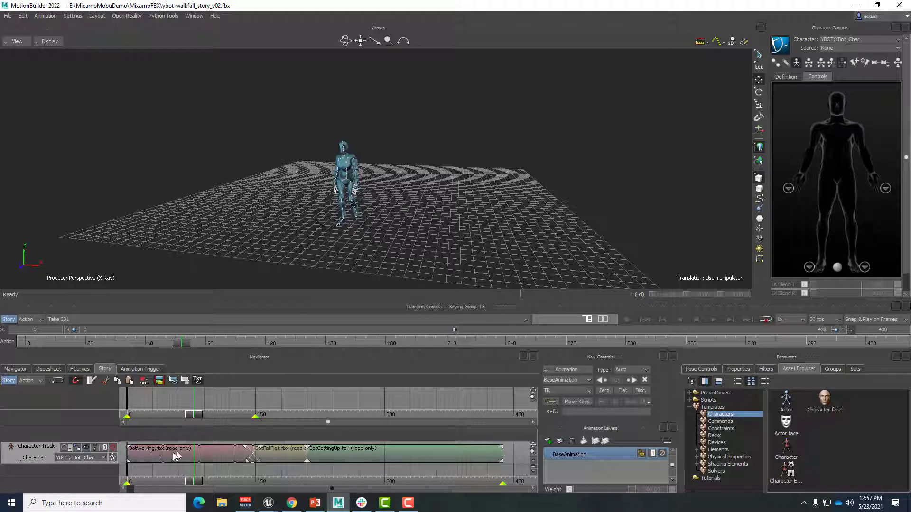
pyautogui.moveTo(200, 483); pyautogui.dragTo(165, 483)
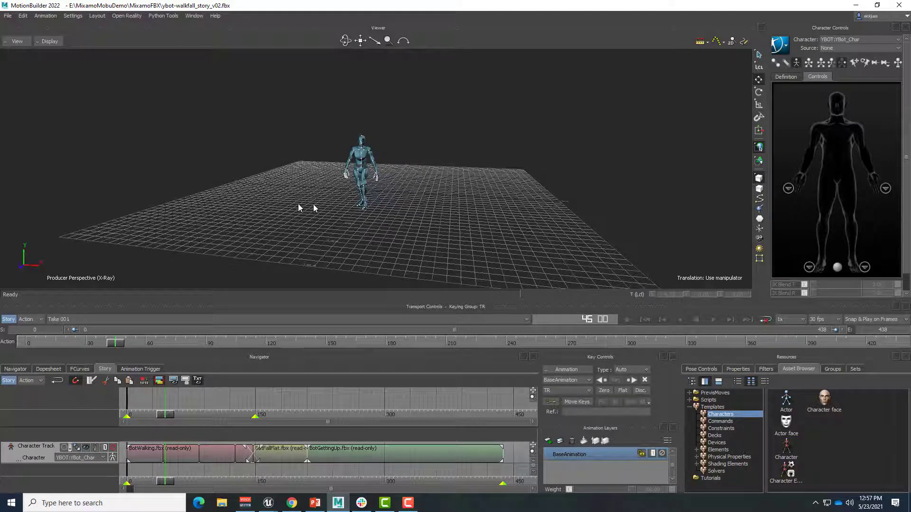
# Start a new empty scene, discarding unsaved changes.
pyautogui.click(8, 15)
pyautogui.click(15, 26)
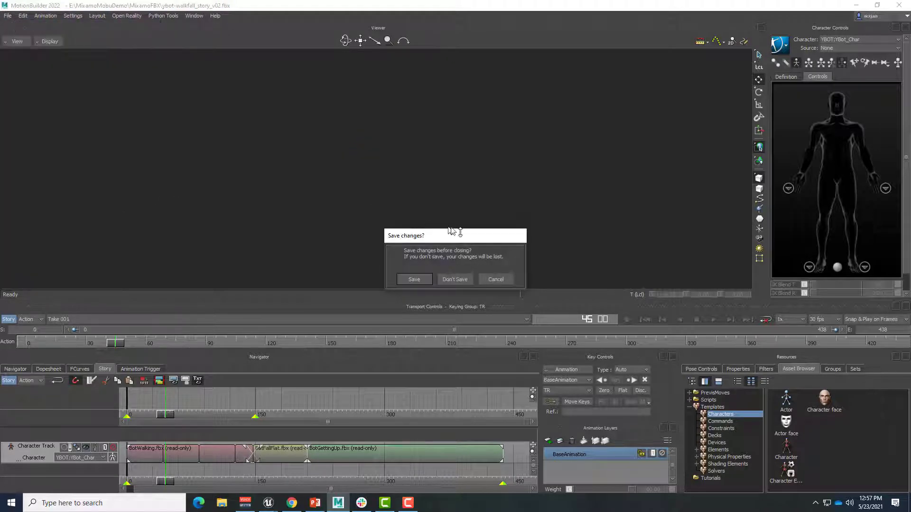
pyautogui.click(454, 278)
# Open Ch17_nonPBR.fbx with the Take 001 and mixamo.com takes excluded.
pyautogui.click(8, 16)
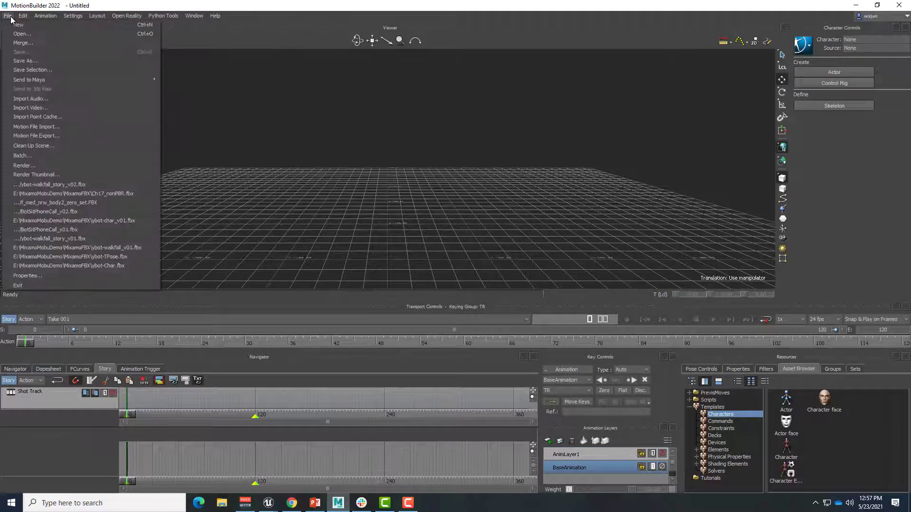
pyautogui.click(19, 34)
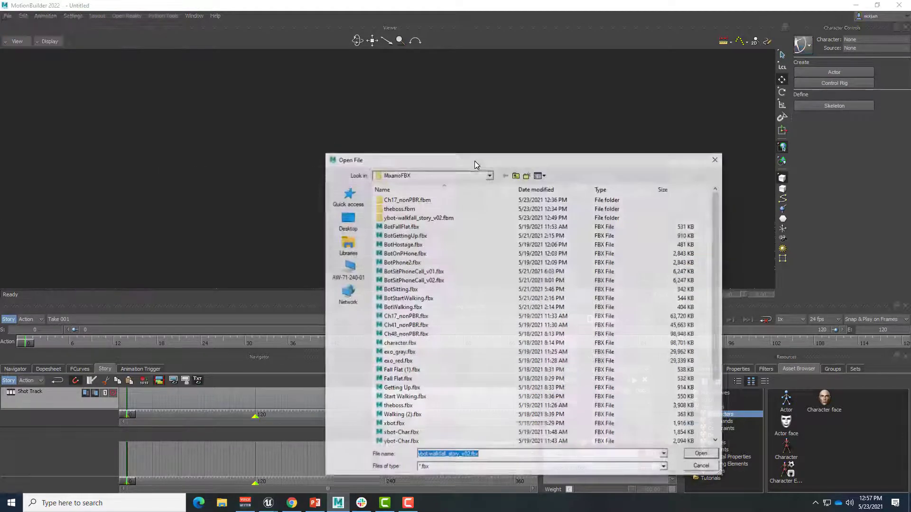
pyautogui.click(405, 317)
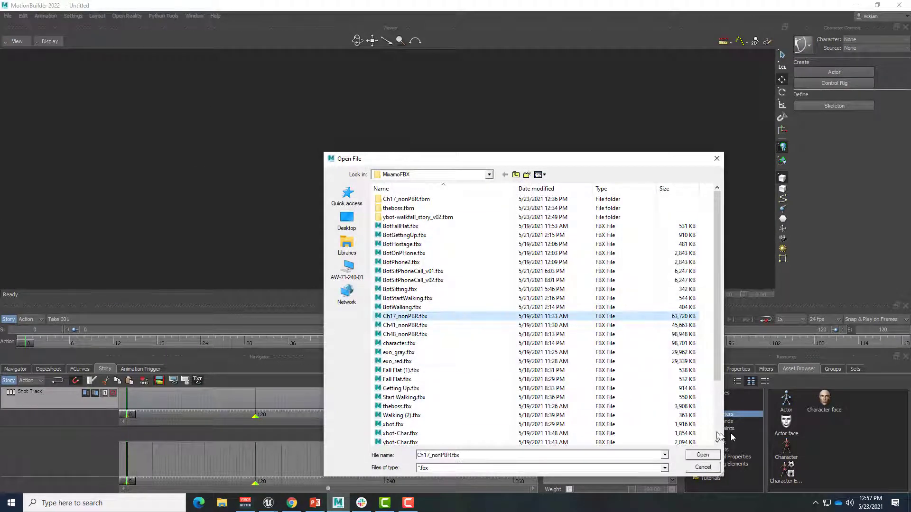
pyautogui.click(702, 455)
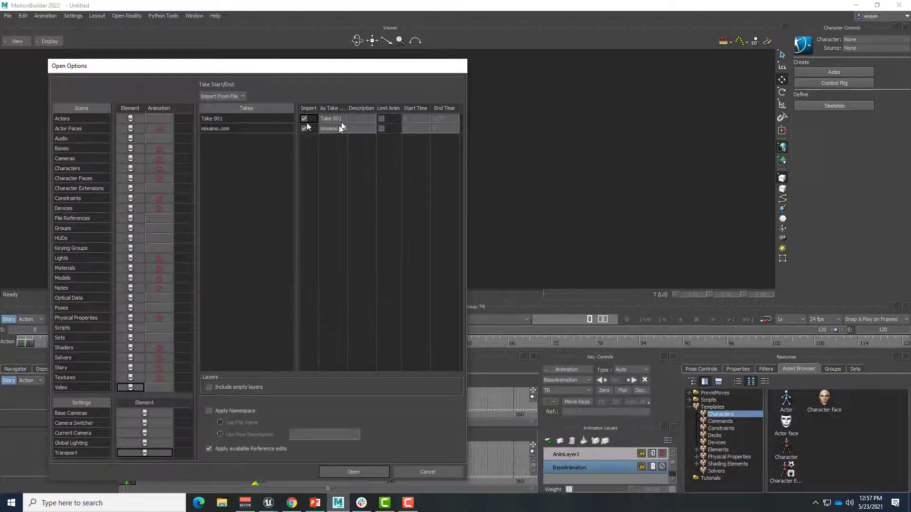
pyautogui.click(304, 119)
pyautogui.click(305, 128)
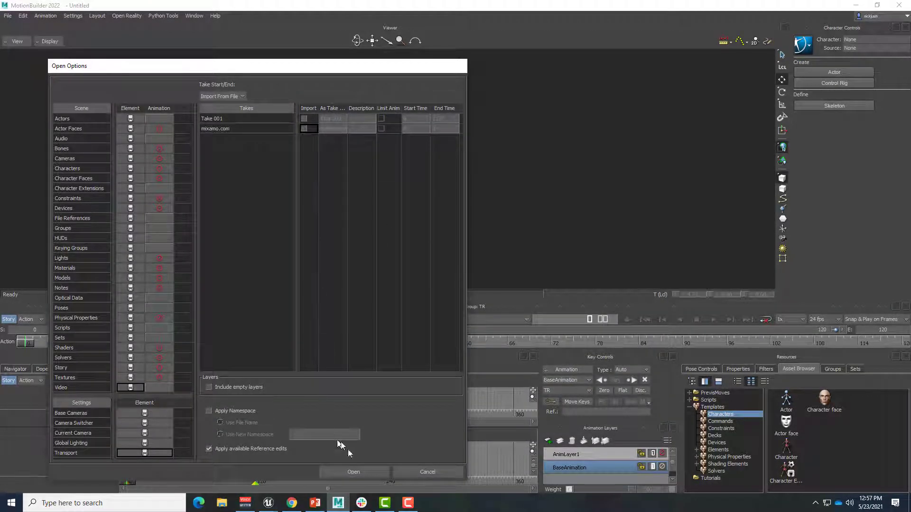
pyautogui.click(353, 472)
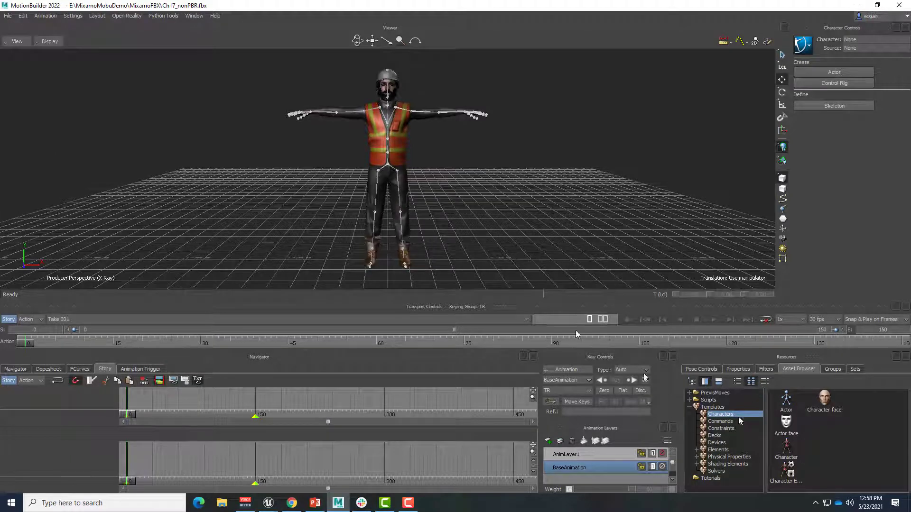
# Apply the Character template to the worker's hips and characterize him as Biped.
pyautogui.moveTo(786, 448); pyautogui.dragTo(388, 167)
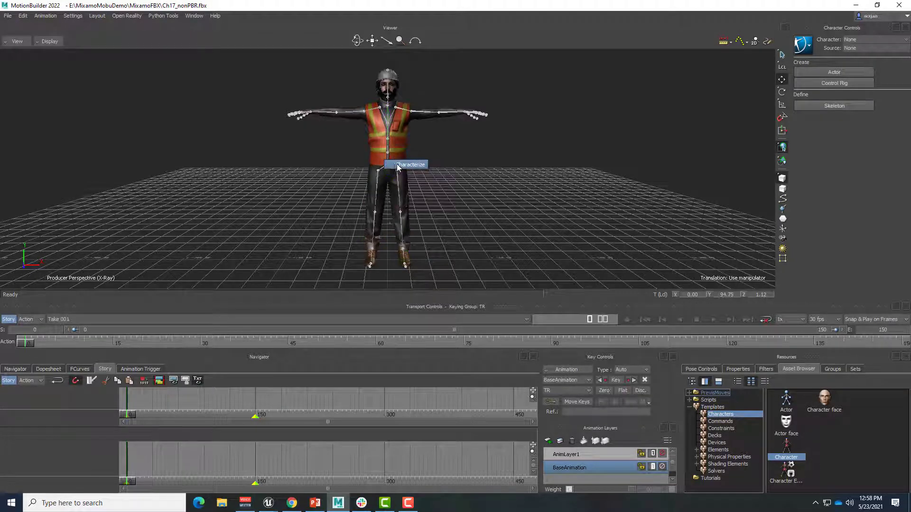
pyautogui.click(397, 167)
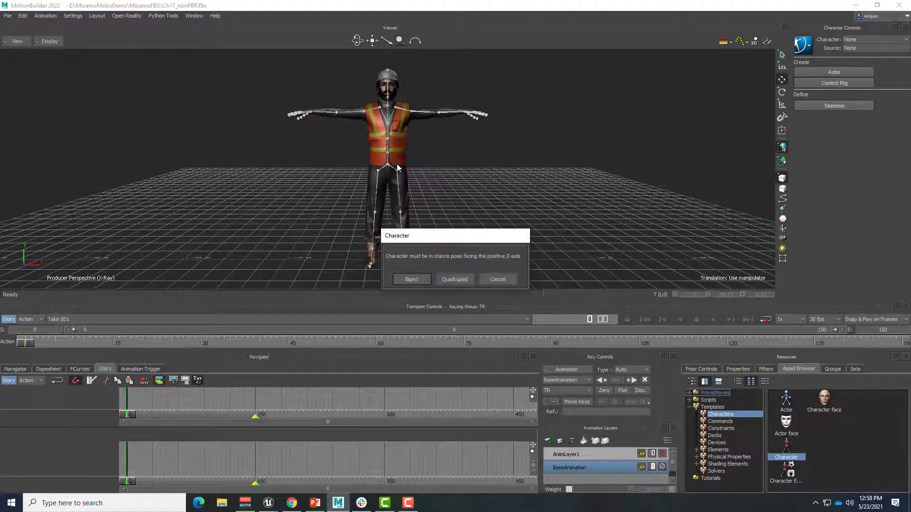
pyautogui.click(426, 280)
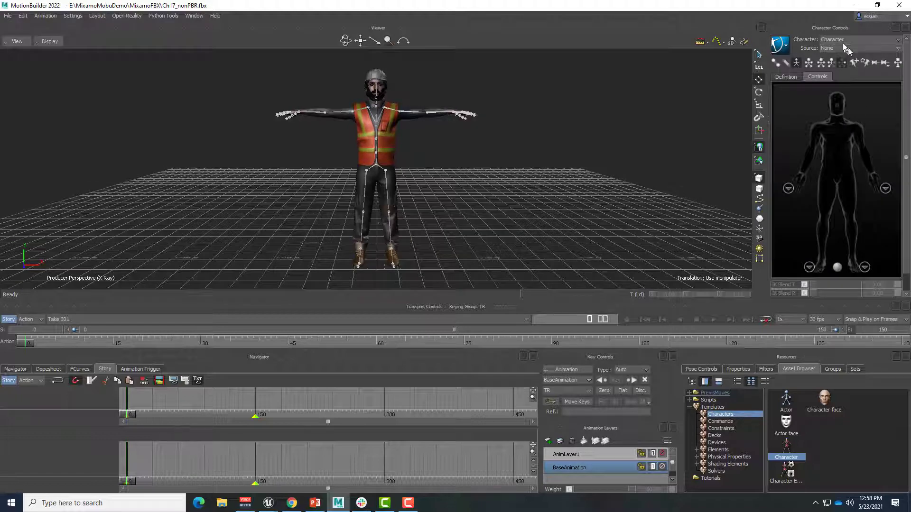
# Add a Character Animation Track to the Story, assigned to the worker's Character.
pyautogui.rightClick(90, 454)
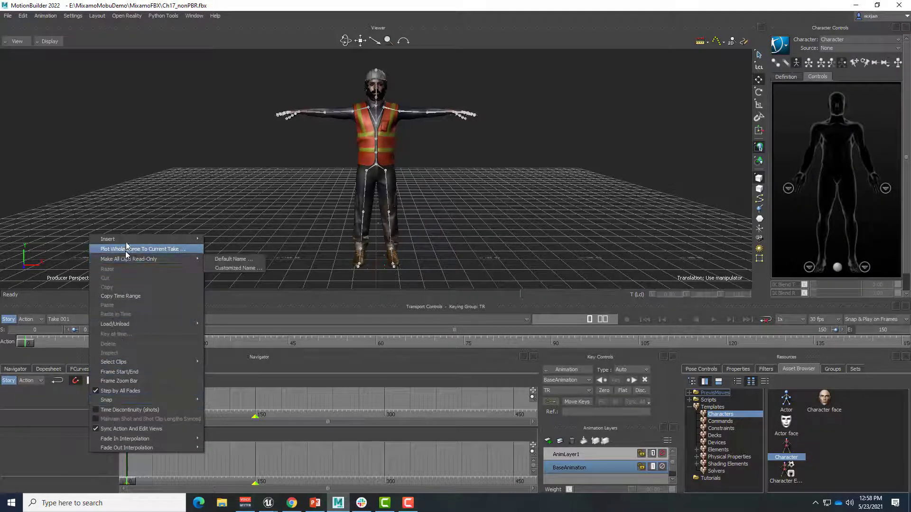
pyautogui.moveTo(152, 239)
pyautogui.click(238, 258)
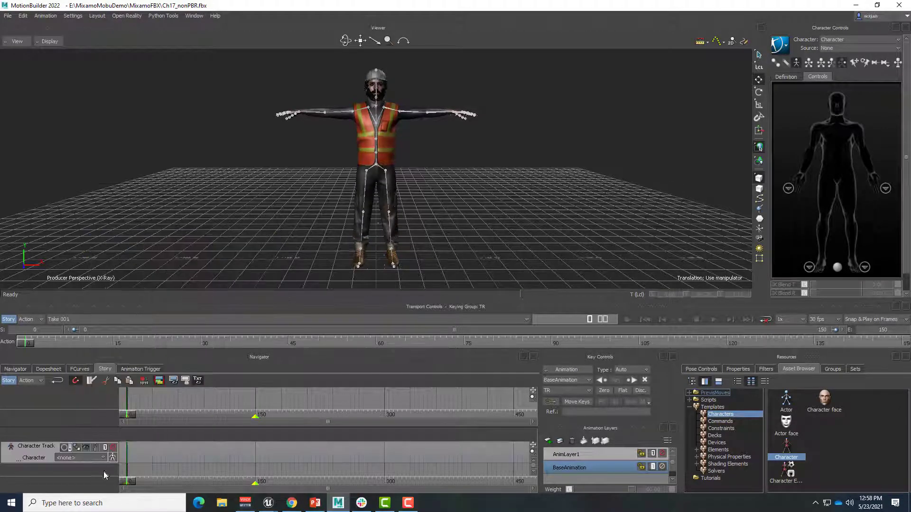
pyautogui.click(92, 458)
pyautogui.click(69, 473)
# Insert BotWalking.fbx as an animation clip on the Character Track.
pyautogui.click(179, 453)
pyautogui.rightClick(178, 452)
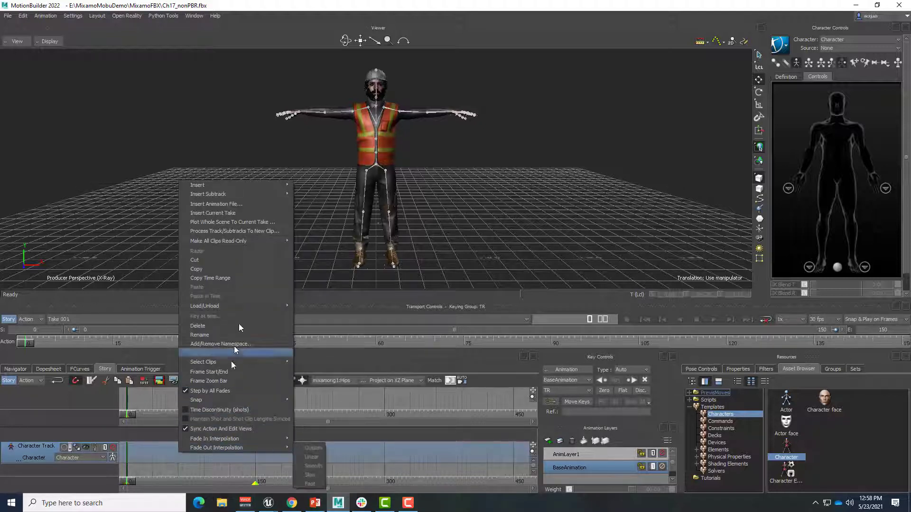
pyautogui.moveTo(244, 187)
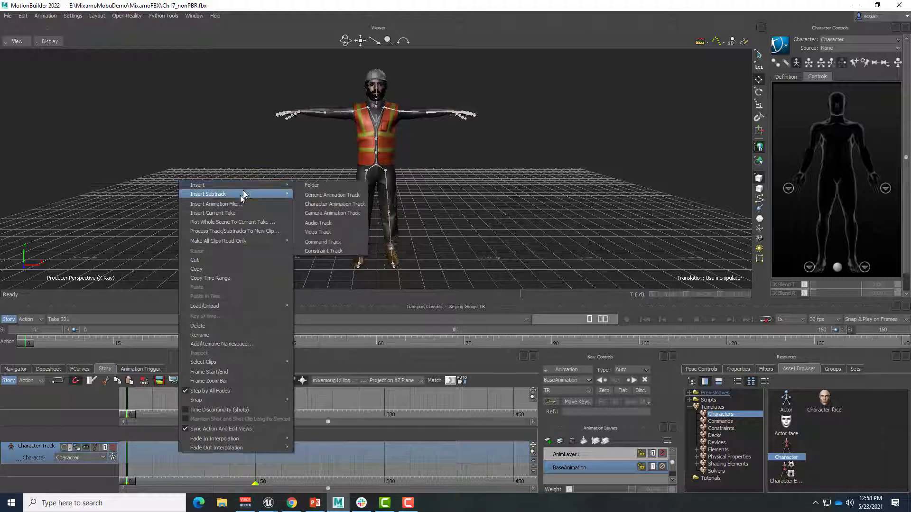
pyautogui.click(237, 203)
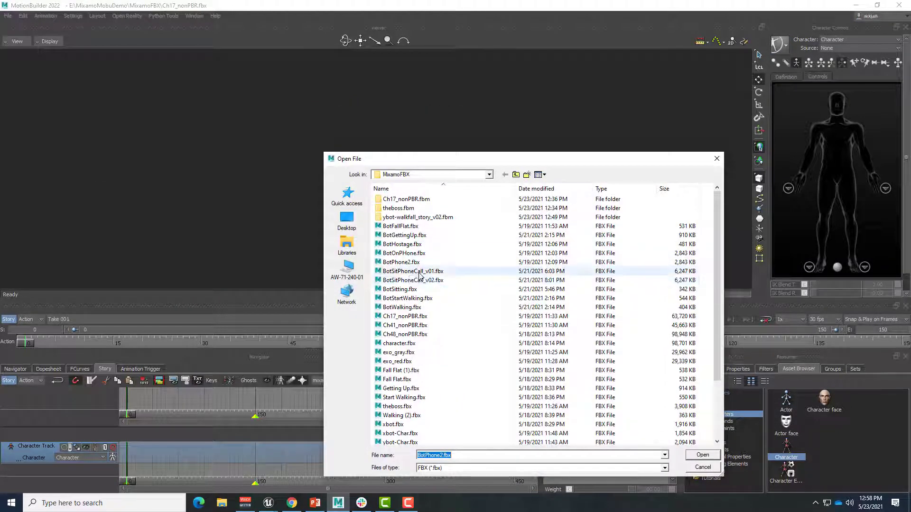
pyautogui.click(411, 307)
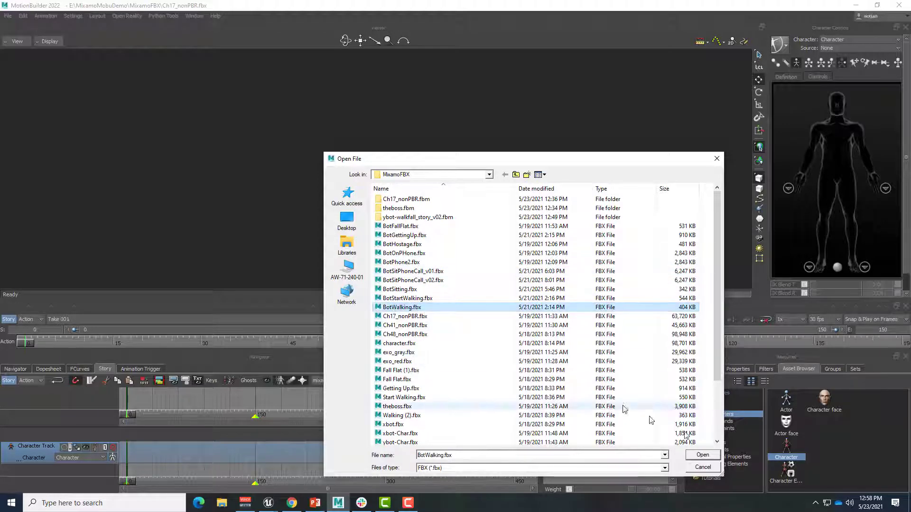
pyautogui.click(703, 455)
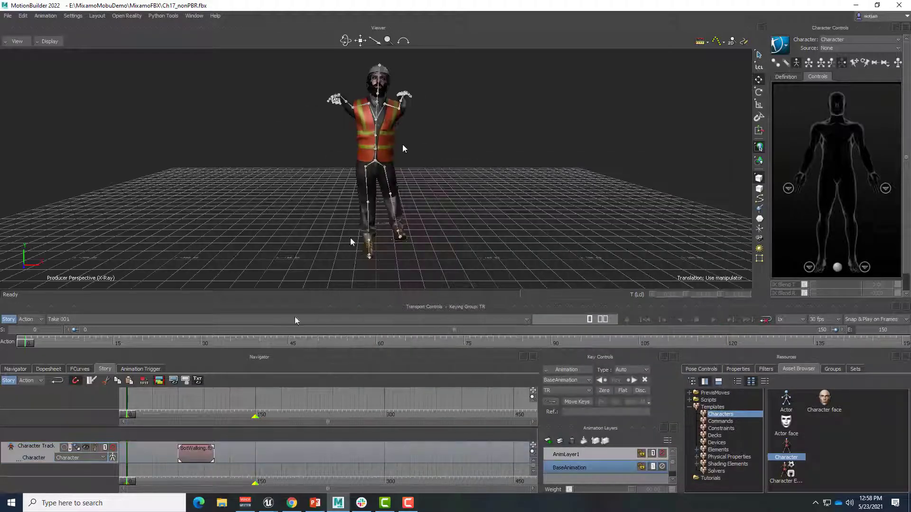
# Move the BotWalking clip to start at frame 0, then play and scrub the walk to about frame 78.
pyautogui.keyDown('ctrl'); pyautogui.keyDown('shift'); pyautogui.moveTo(524, 191); pyautogui.dragTo(452, 192); pyautogui.keyUp('shift'); pyautogui.keyUp('ctrl')
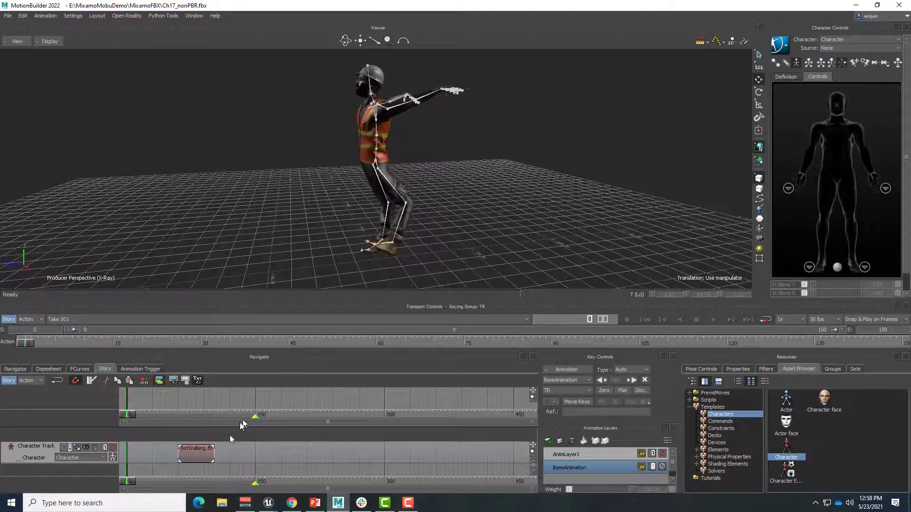
pyautogui.moveTo(193, 458); pyautogui.dragTo(338, 454)
pyautogui.press('space')
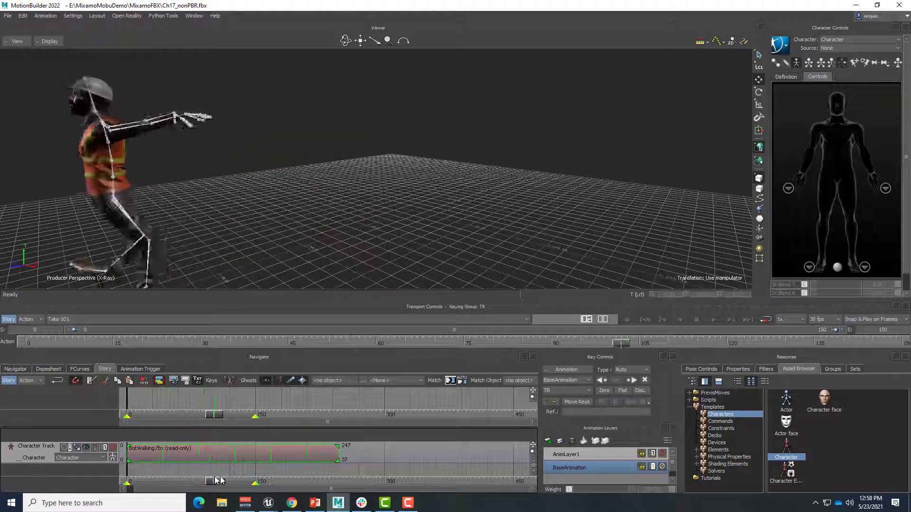
pyautogui.moveTo(225, 476)
pyautogui.mouseDown()
pyautogui.moveTo(193, 478)
pyautogui.moveTo(204, 478)
pyautogui.mouseUp()
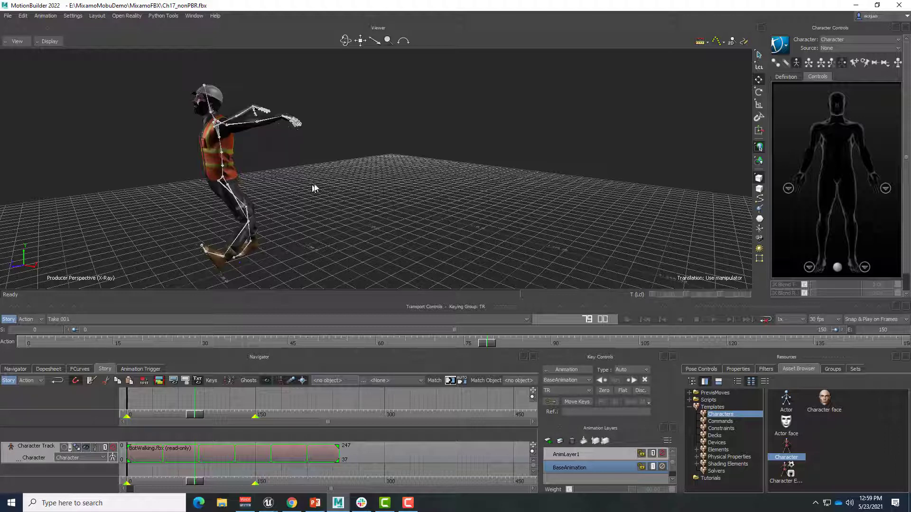
# Open ybot-walkfall_story_v02.fbx with default Open Options, without saving the worker scene.
pyautogui.click(8, 15)
pyautogui.click(431, 133)
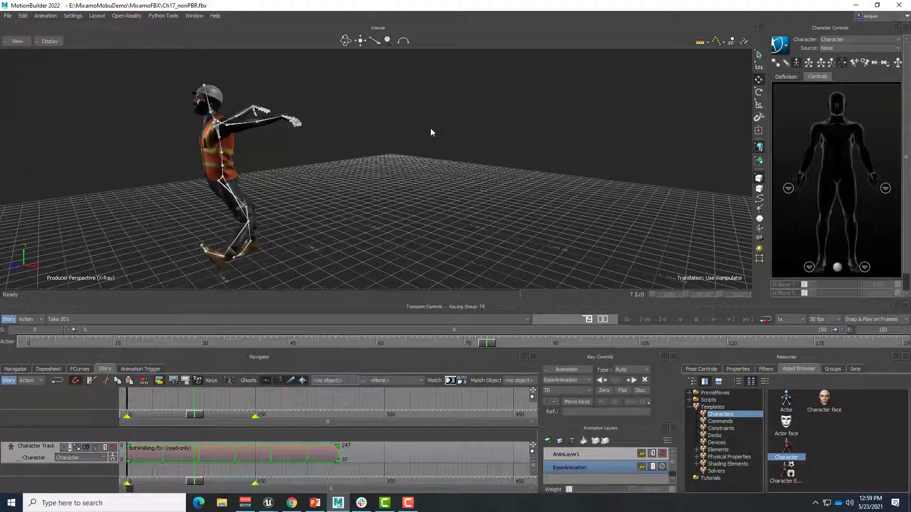
pyautogui.click(8, 16)
pyautogui.click(19, 30)
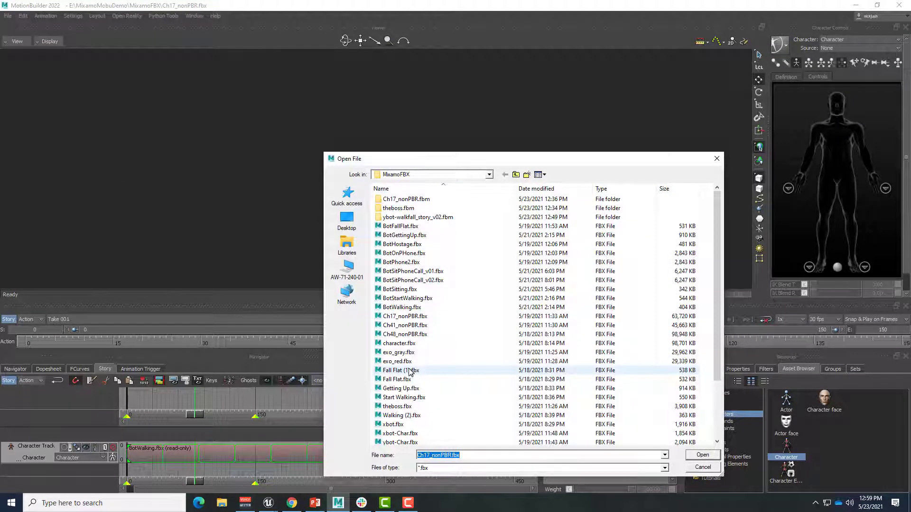
pyautogui.scroll(-3, 410, 372)
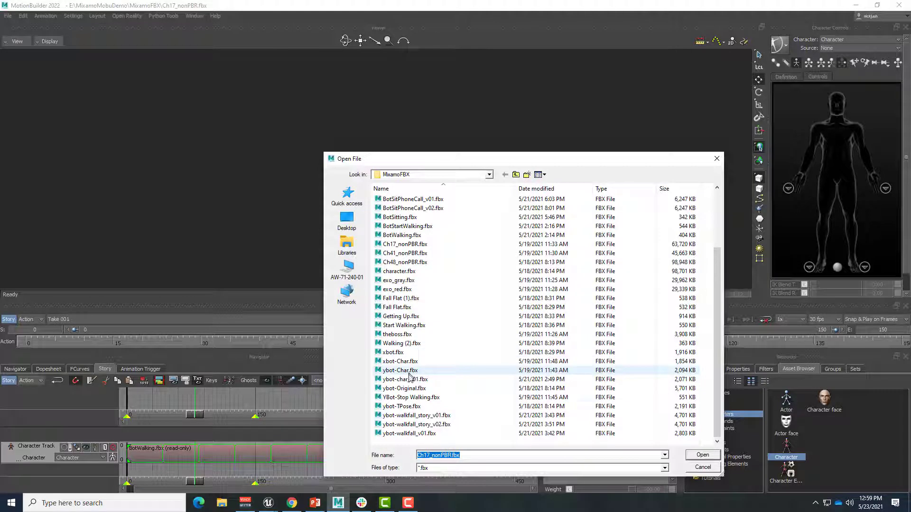
pyautogui.click(413, 424)
pyautogui.click(703, 455)
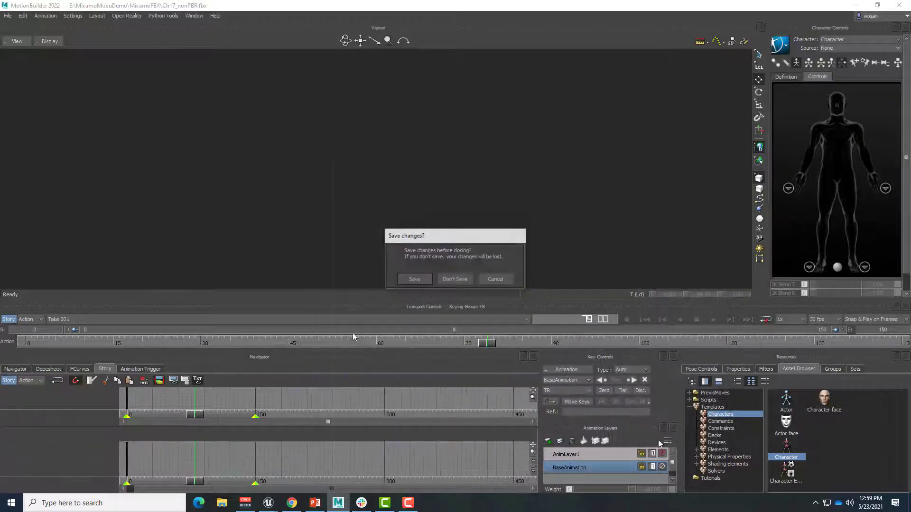
pyautogui.click(444, 281)
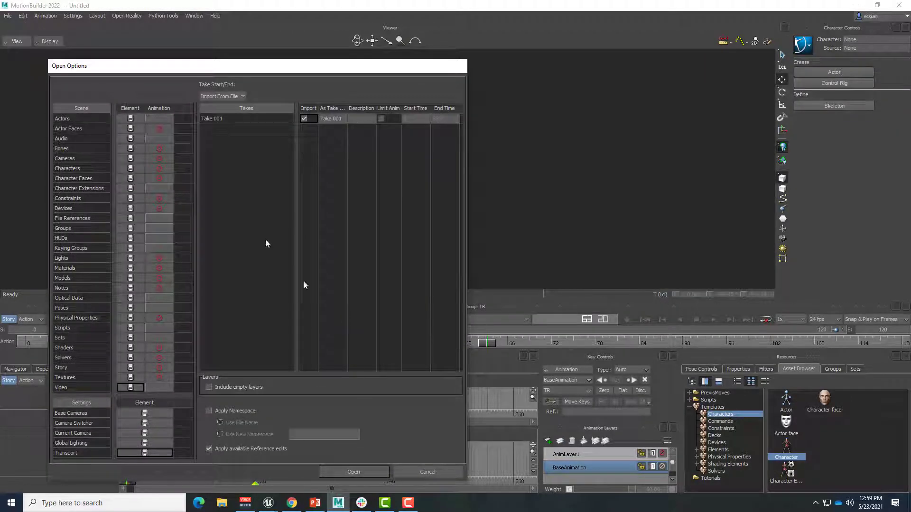
pyautogui.click(353, 471)
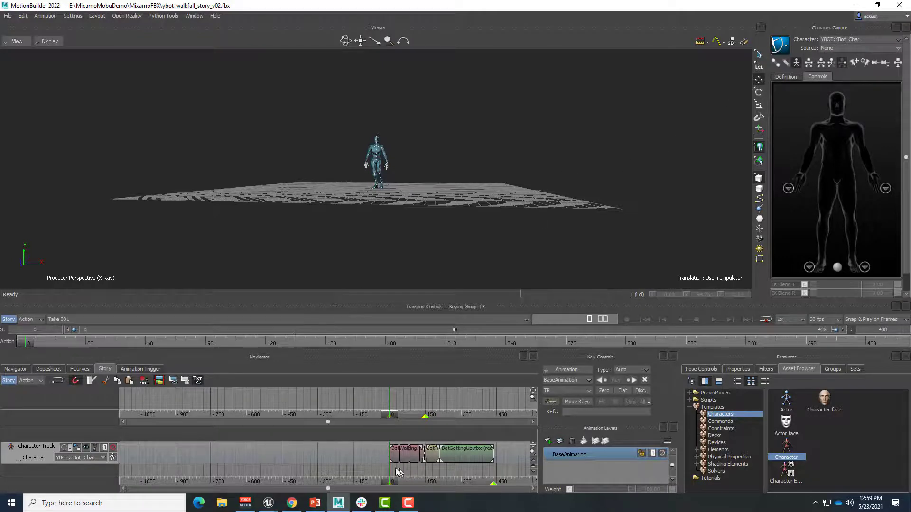
# Scrub the walk-fall-recovery story, then apply Bake (plot) Skeleton from the character controls.
pyautogui.moveTo(394, 483); pyautogui.dragTo(415, 482)
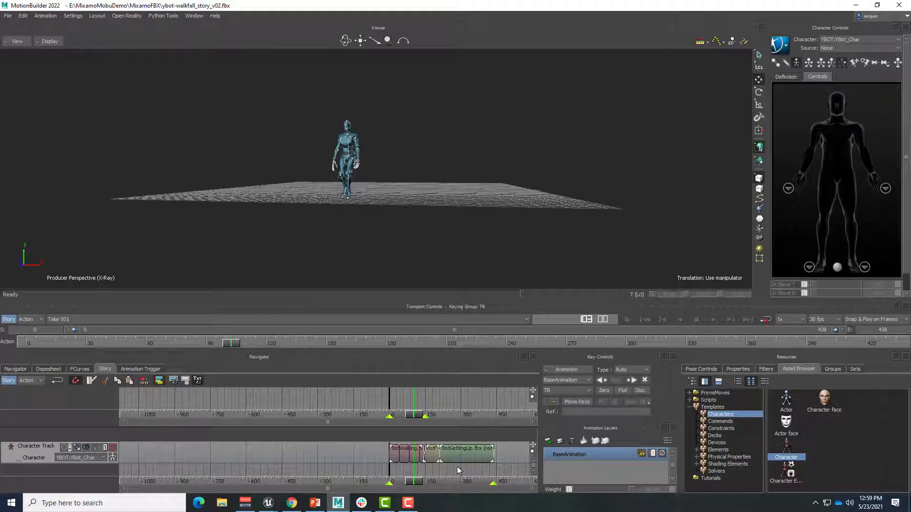
pyautogui.click(785, 47)
pyautogui.moveTo(813, 98)
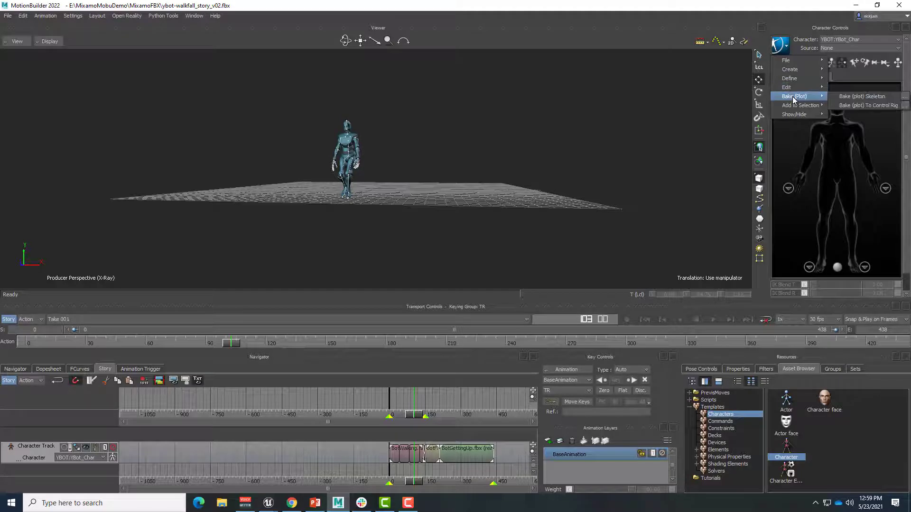
pyautogui.click(859, 97)
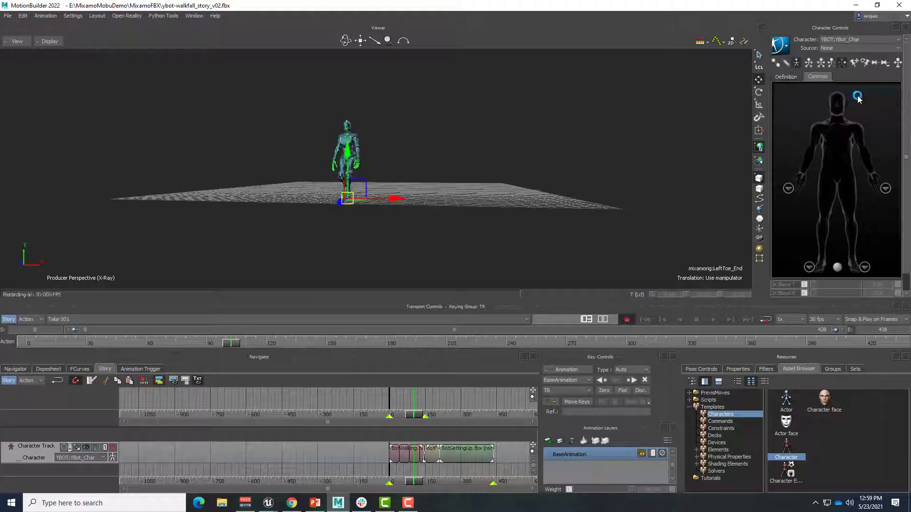
# Open Ch17_nonPBR.fbx, discarding unsaved changes to the YBot scene.
pyautogui.click(9, 16)
pyautogui.click(14, 32)
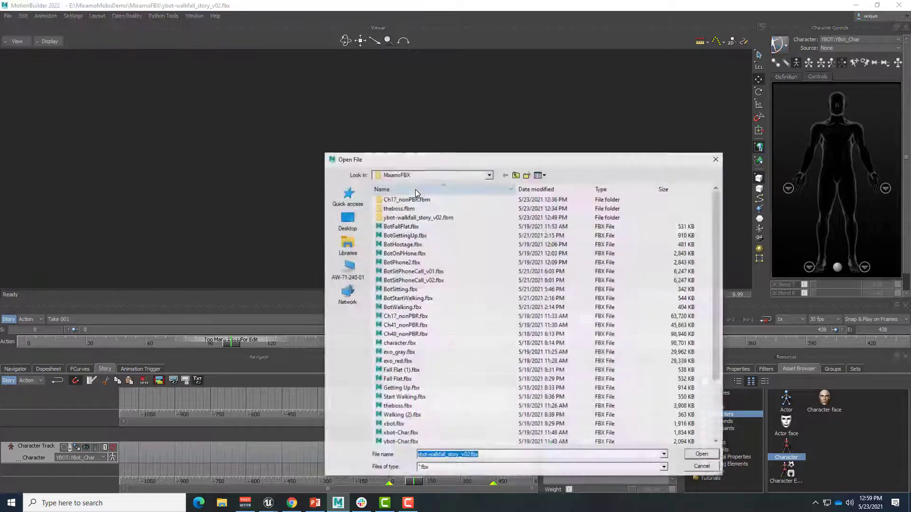
pyautogui.scroll(-3, 451, 421)
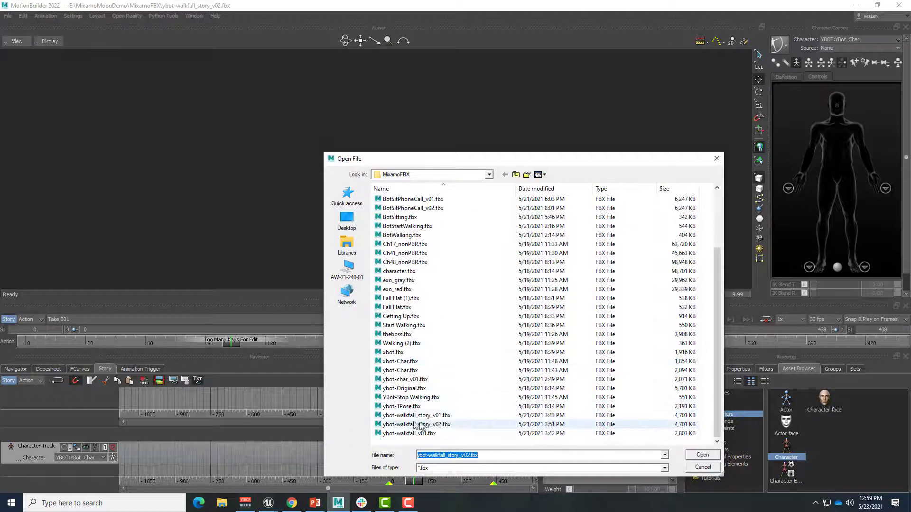
pyautogui.scroll(3, 437, 418)
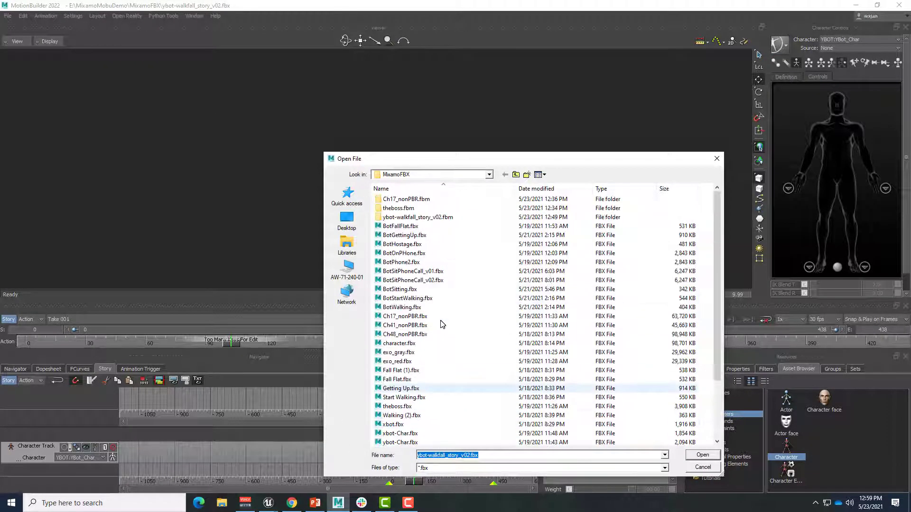
pyautogui.scroll(-3, 435, 444)
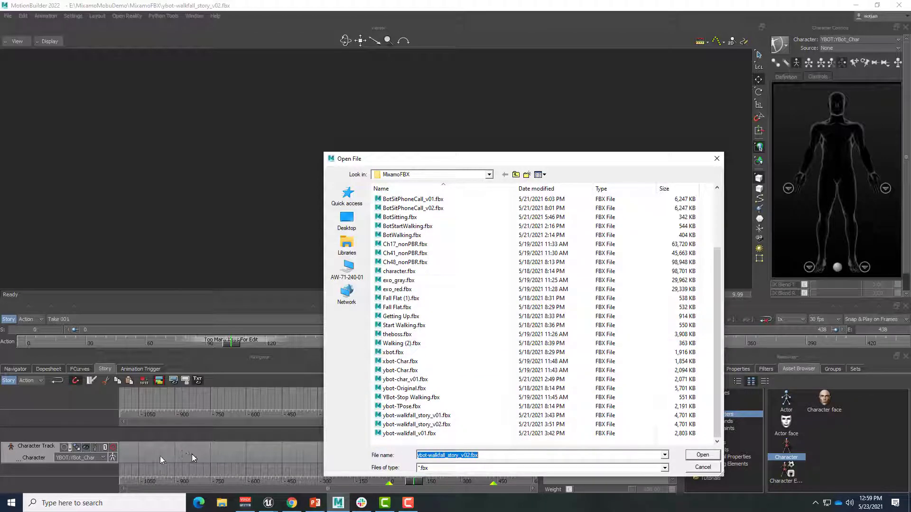
pyautogui.doubleClick(394, 245)
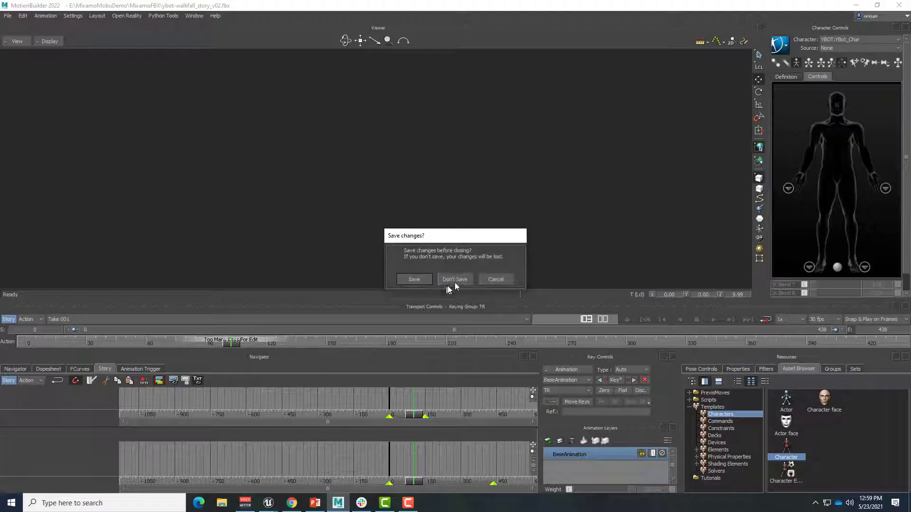
pyautogui.click(453, 279)
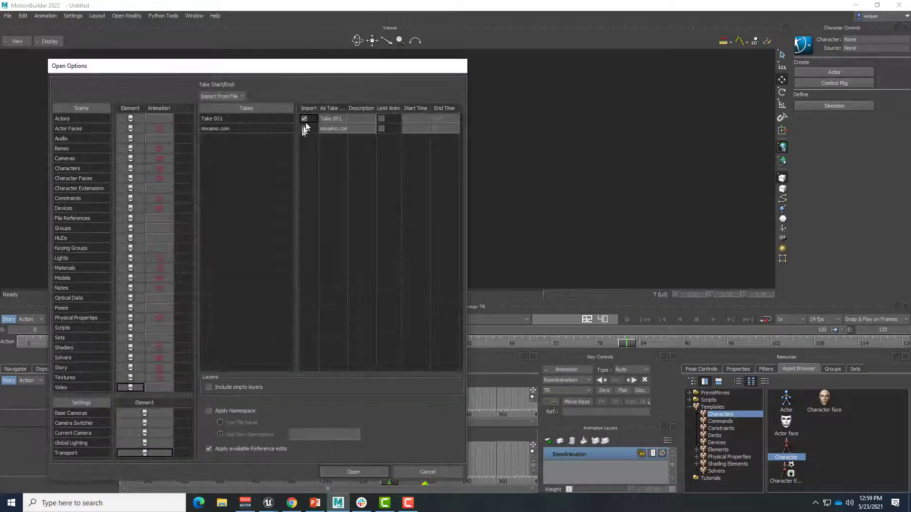
# Load the worker with default options and characterize his hips as a Biped Character.
pyautogui.click(353, 472)
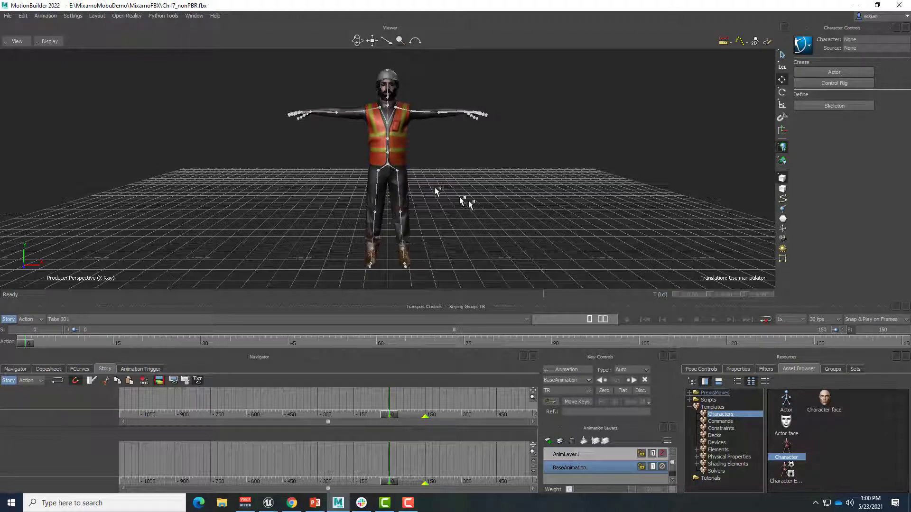
pyautogui.click(388, 166)
pyautogui.moveTo(389, 168); pyautogui.dragTo(390, 170)
pyautogui.click(397, 176)
pyautogui.click(405, 280)
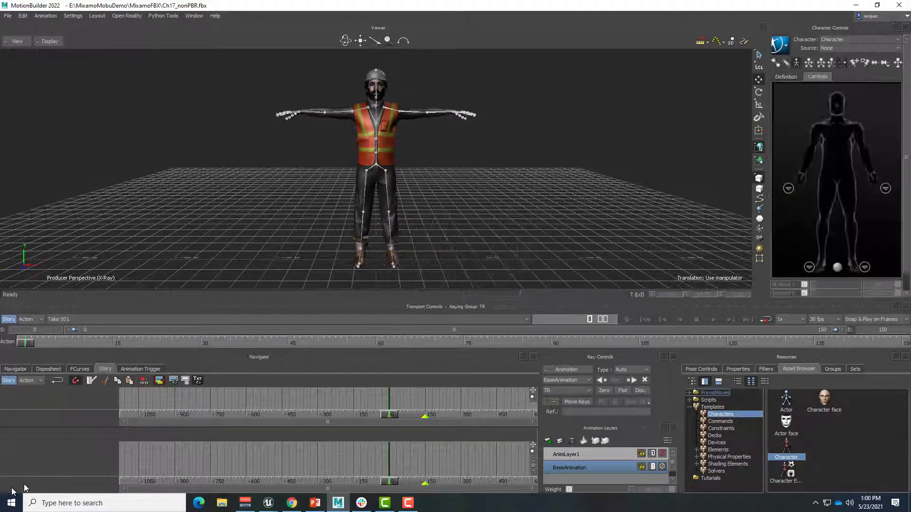
# Add a Story Character Animation Track set to drive Character.
pyautogui.rightClick(69, 456)
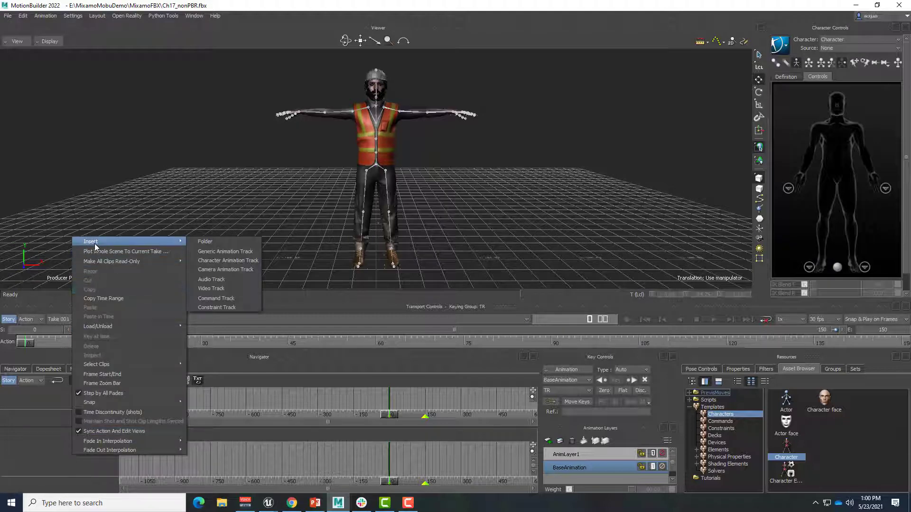
pyautogui.click(201, 261)
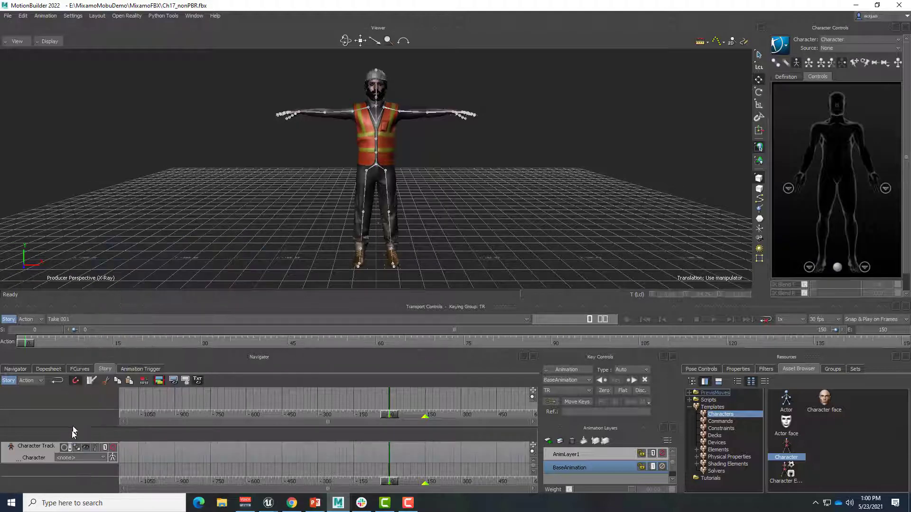
pyautogui.click(71, 457)
pyautogui.click(71, 471)
pyautogui.click(221, 461)
pyautogui.rightClick(221, 461)
# Insert ybot-walkfall_story_v02.fbx on the Character Track and move the clip to frame 0.
pyautogui.moveTo(252, 200)
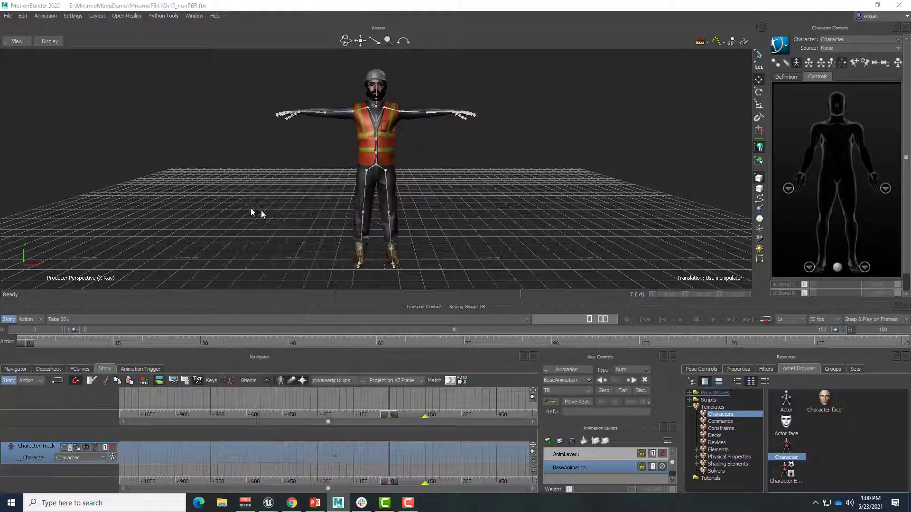
pyautogui.hotkey('ctrl', 'o')
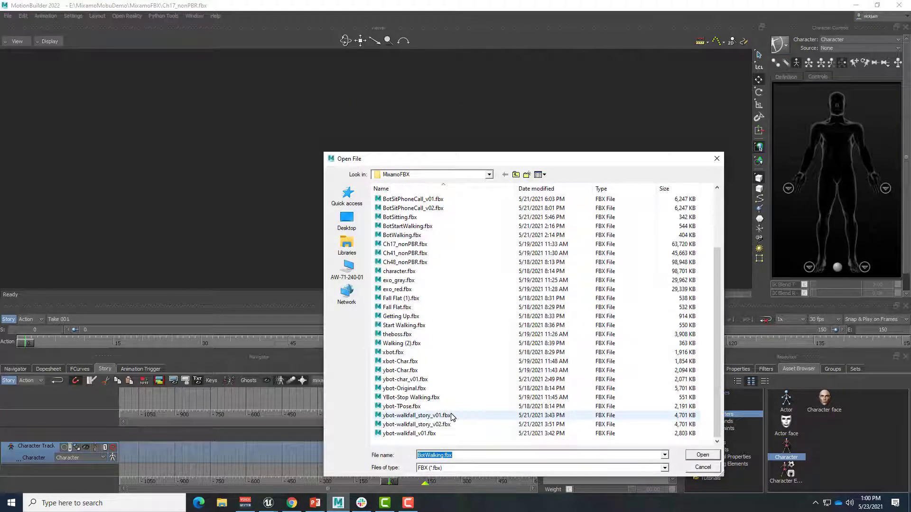
pyautogui.click(442, 425)
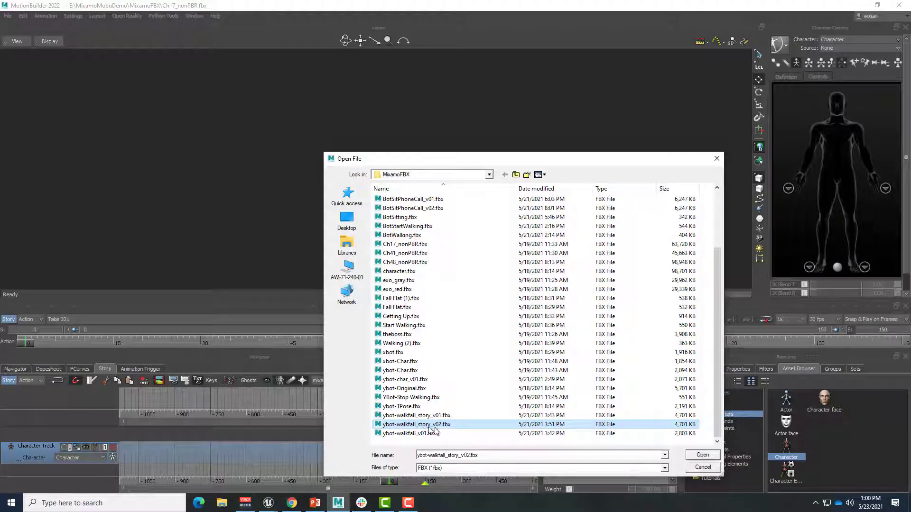
pyautogui.click(701, 456)
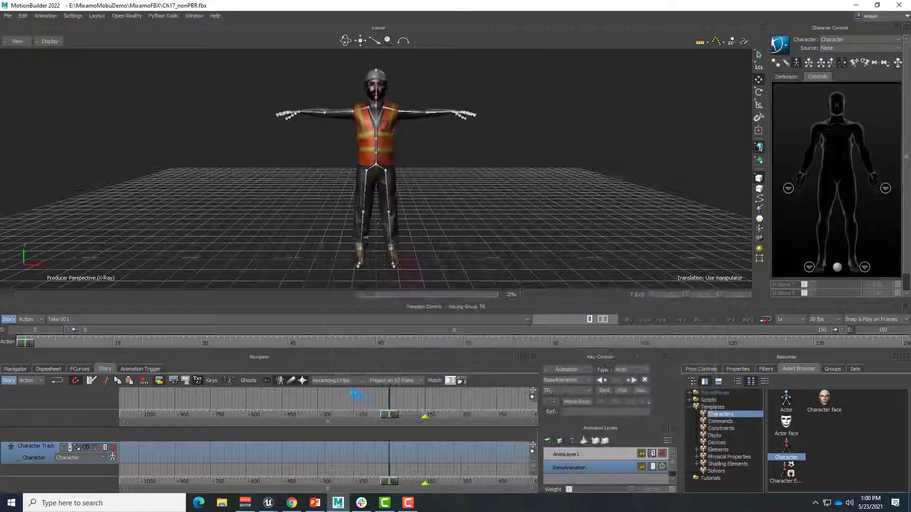
pyautogui.moveTo(269, 455); pyautogui.dragTo(441, 454)
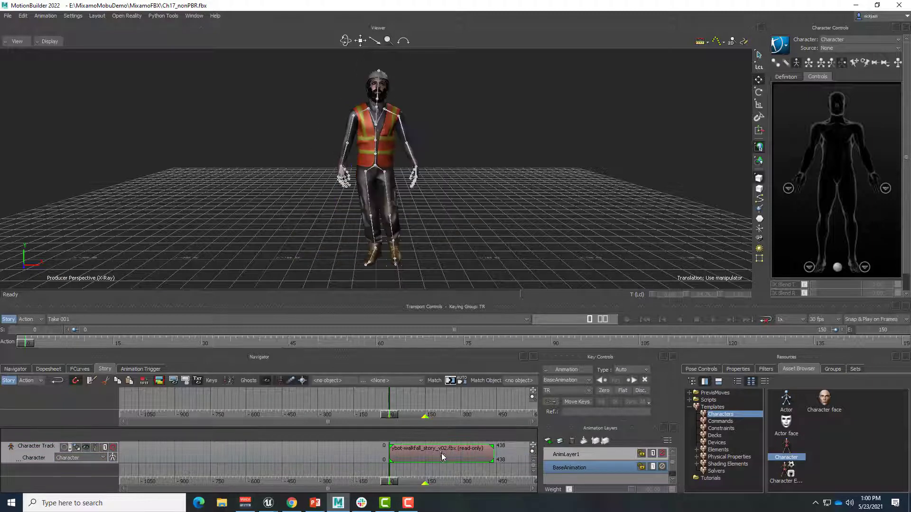
# Frame the worker in the viewer and scrub through the walk and fall around frame 90.
pyautogui.moveTo(532, 194); pyautogui.dragTo(444, 201)
pyautogui.moveTo(394, 482)
pyautogui.mouseDown()
pyautogui.moveTo(433, 483)
pyautogui.moveTo(411, 483)
pyautogui.mouseUp()
pyautogui.moveTo(302, 225); pyautogui.dragTo(410, 211)
pyautogui.moveTo(413, 481)
pyautogui.mouseDown()
pyautogui.moveTo(468, 483)
pyautogui.moveTo(407, 487)
pyautogui.mouseUp()
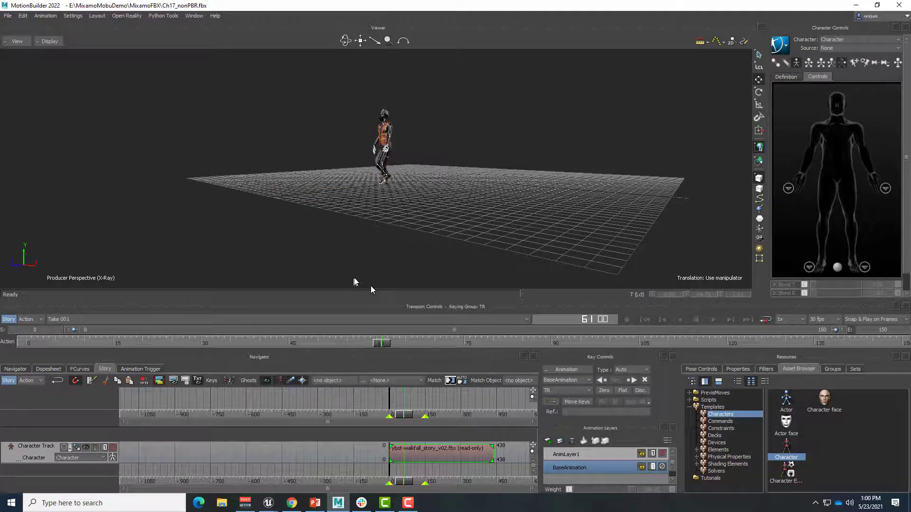
# Open ybot-Char.fbx with Take 001 import unchecked, without saving the worker scene.
pyautogui.click(8, 16)
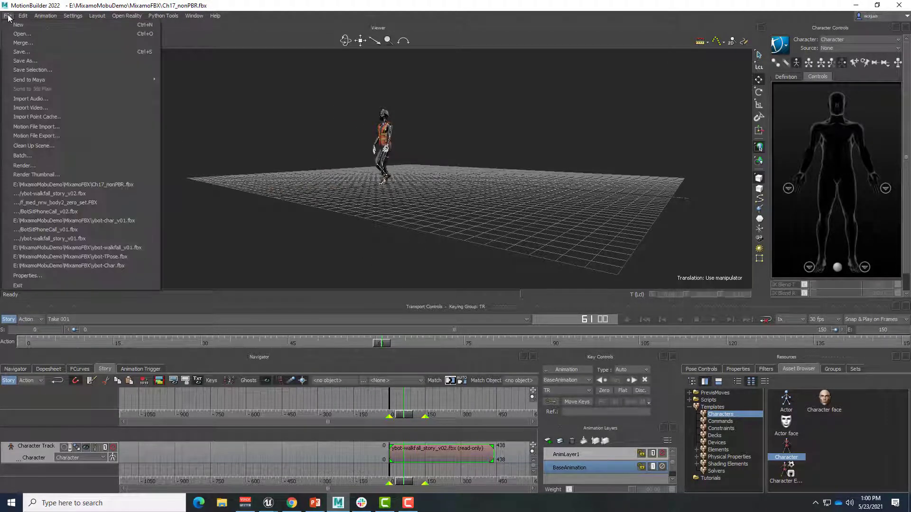
pyautogui.click(423, 178)
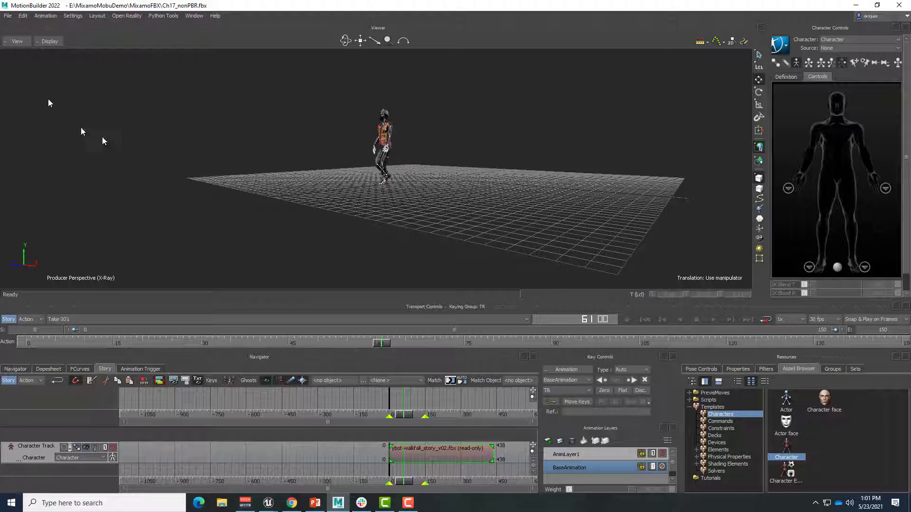
pyautogui.click(7, 16)
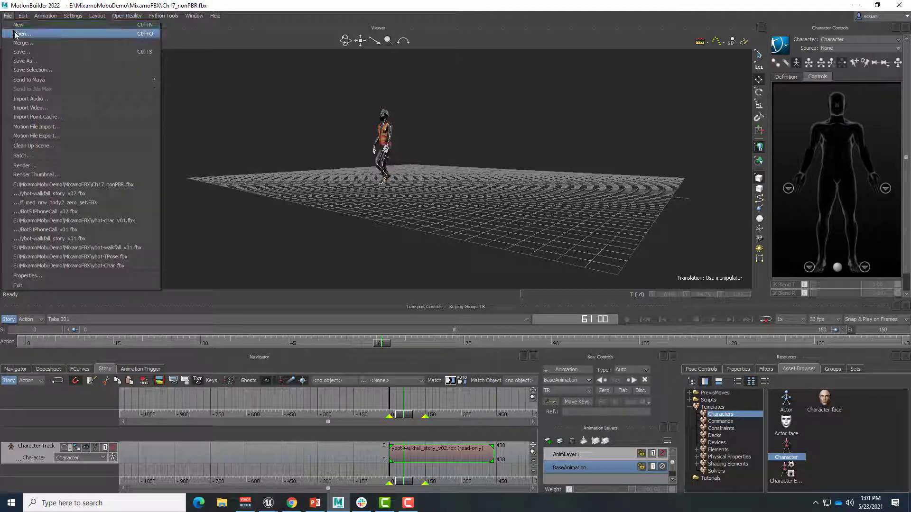
pyautogui.click(19, 34)
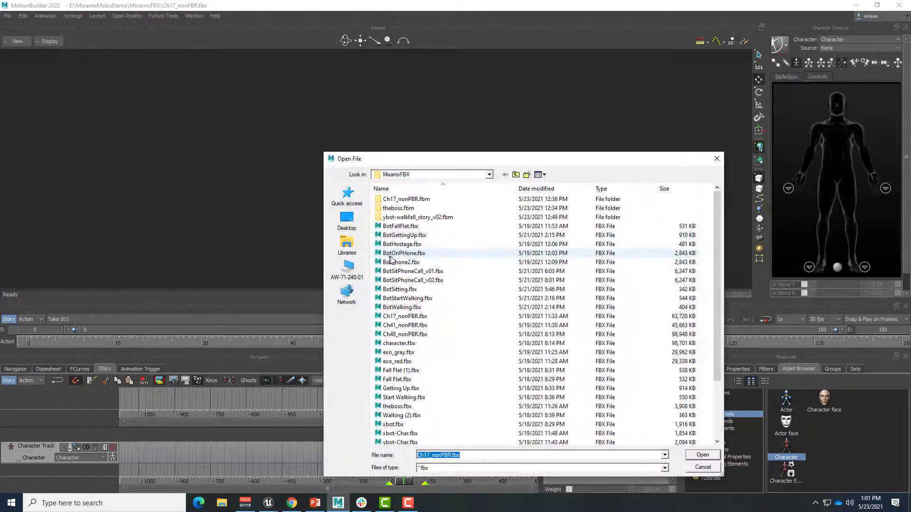
pyautogui.scroll(-3, 452, 345)
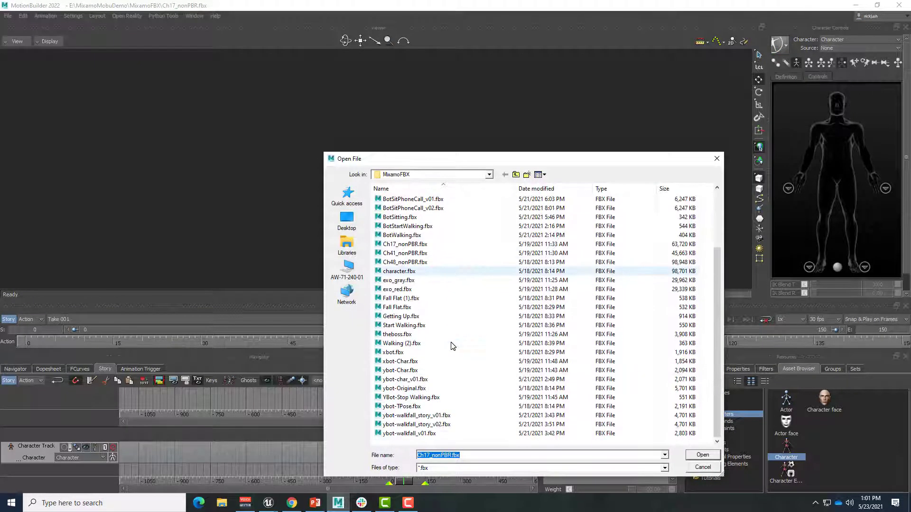
pyautogui.click(415, 370)
pyautogui.click(703, 455)
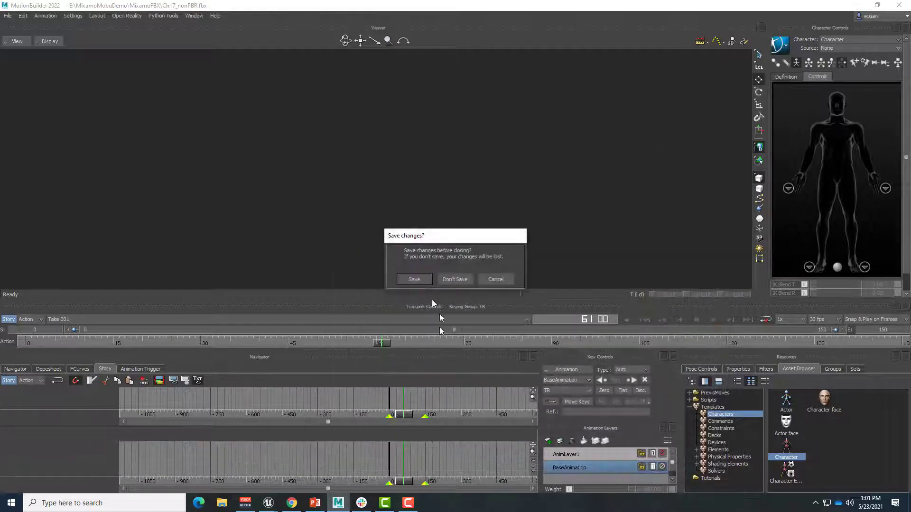
pyautogui.click(449, 281)
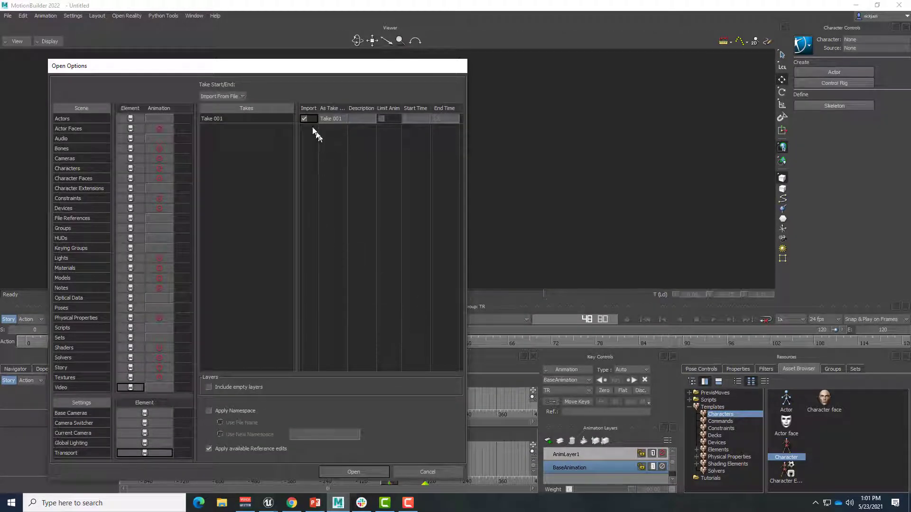
pyautogui.click(304, 119)
pyautogui.click(342, 471)
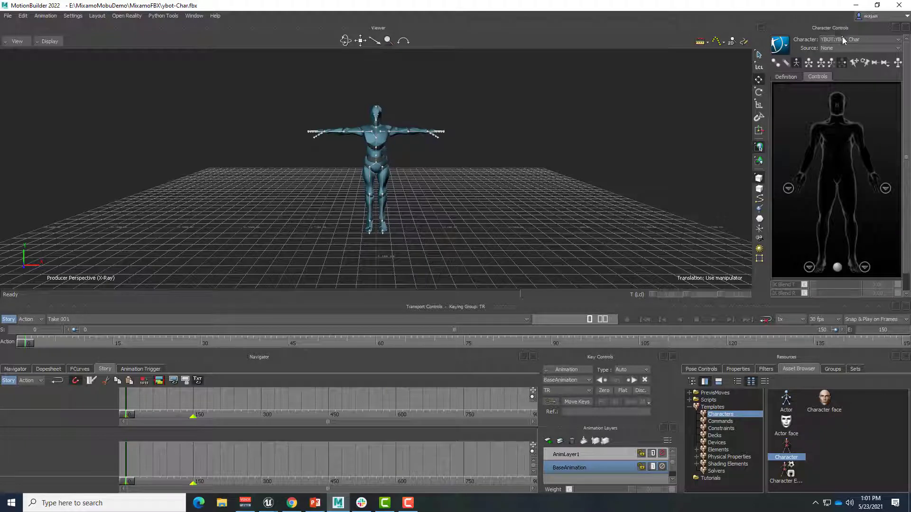
# Add a Character Track to the Story and assign it to YBOT:YBot_Char.
pyautogui.rightClick(98, 454)
pyautogui.moveTo(140, 244)
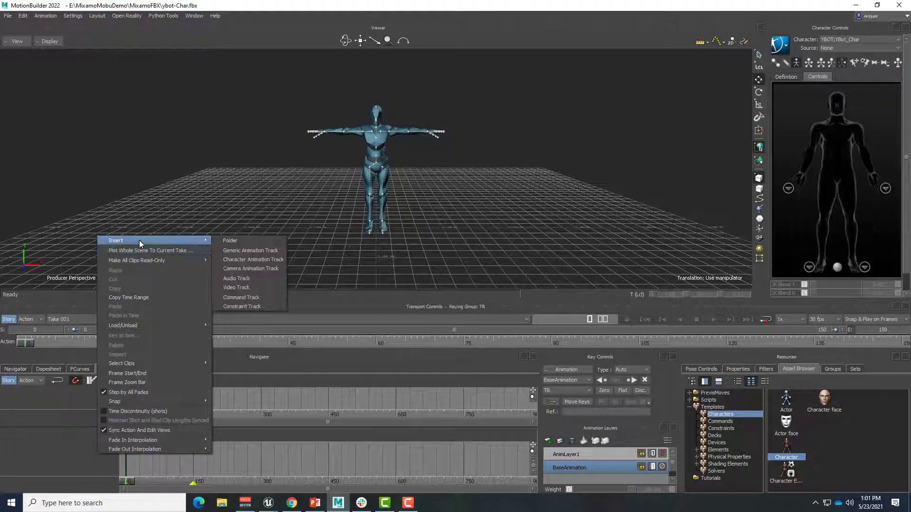
pyautogui.click(236, 260)
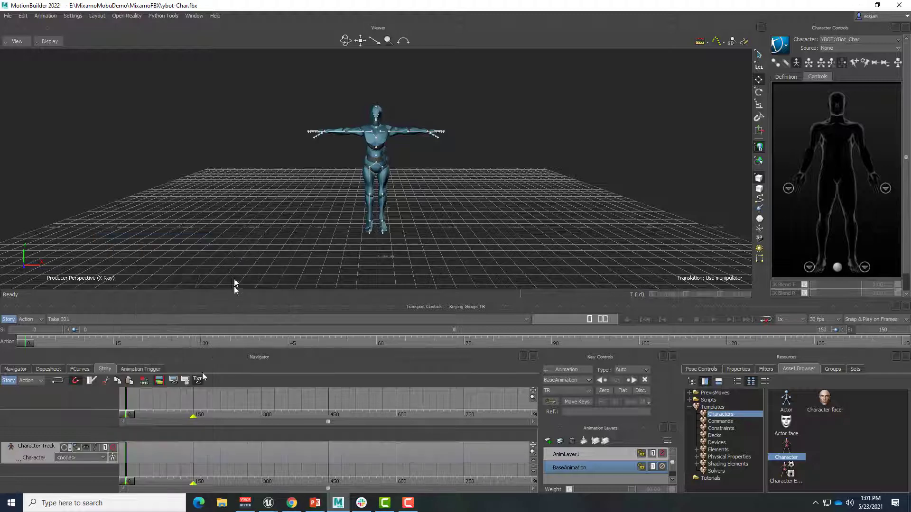
pyautogui.click(80, 457)
pyautogui.click(79, 471)
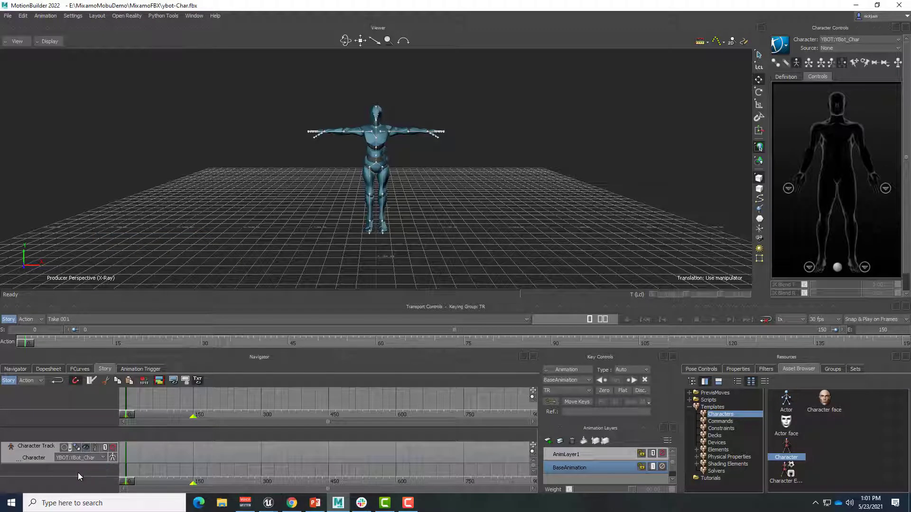
# Insert BotWalking.fbx onto the track, shift the clip earlier, and play the walk.
pyautogui.rightClick(178, 455)
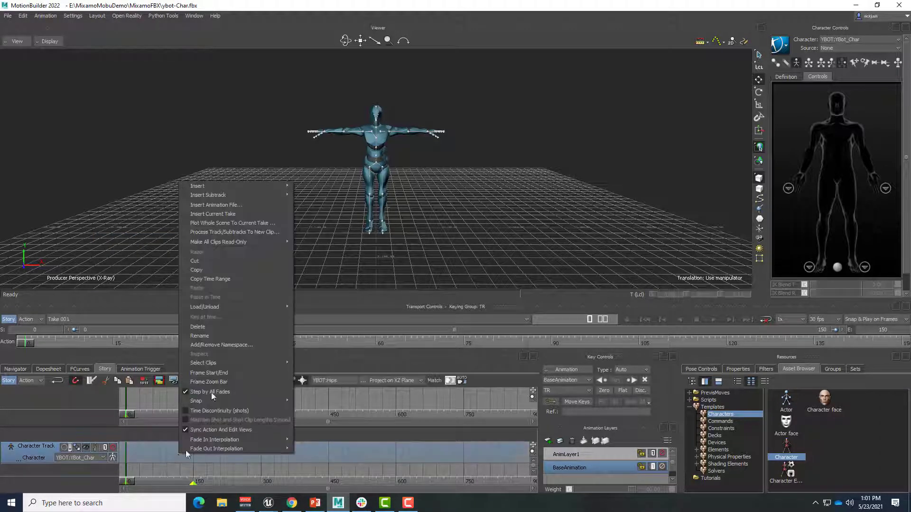
pyautogui.click(232, 205)
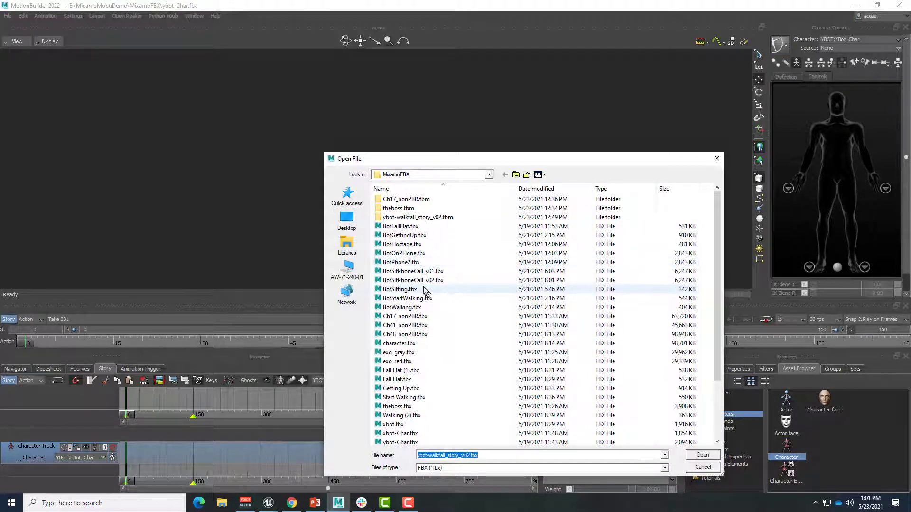
pyautogui.click(403, 307)
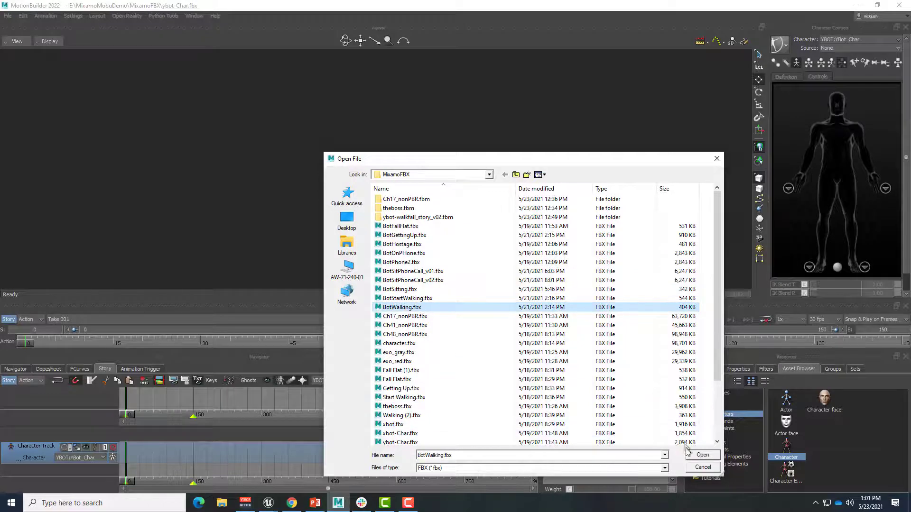
pyautogui.click(702, 454)
pyautogui.moveTo(188, 458); pyautogui.dragTo(371, 457)
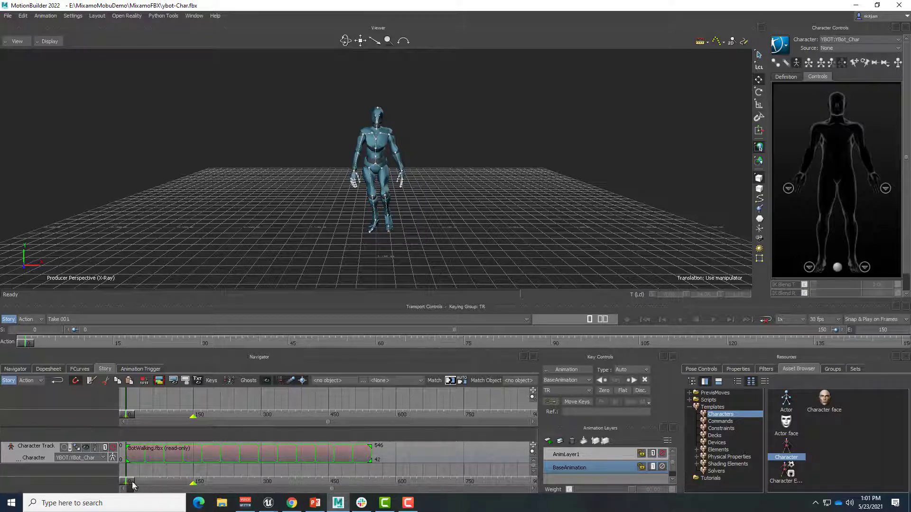
pyautogui.press('space')
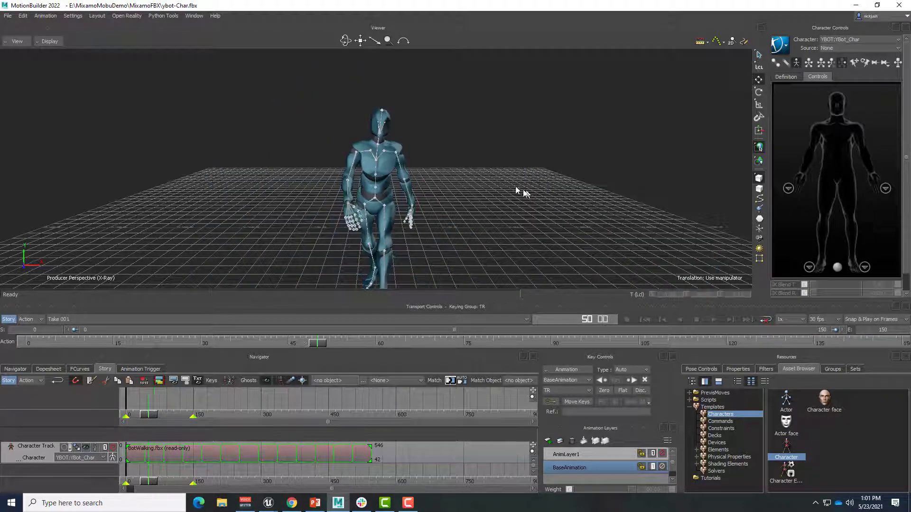
pyautogui.keyDown('ctrl'); pyautogui.keyDown('shift'); pyautogui.moveTo(493, 218); pyautogui.dragTo(442, 234); pyautogui.keyUp('shift'); pyautogui.keyUp('ctrl')
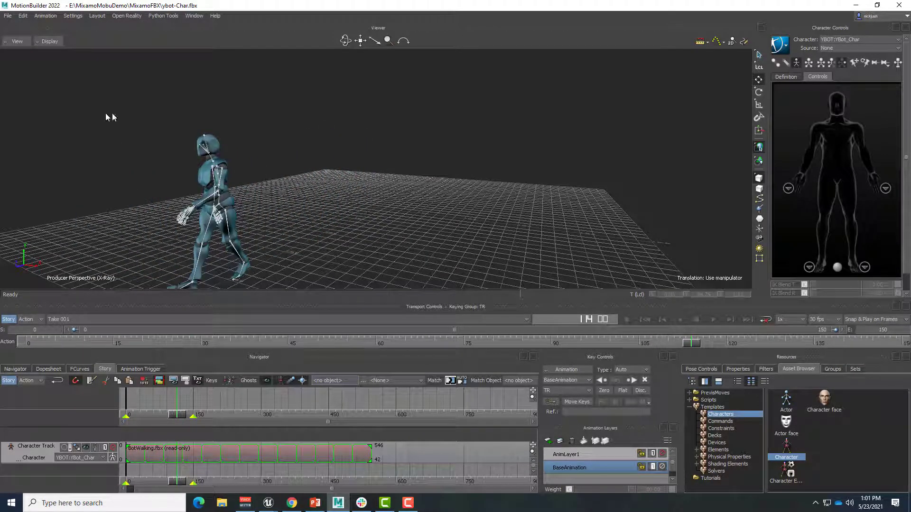
# Merge Ch17_nonPBR.fbx into the scene with Take 001 unticked in Merge Options.
pyautogui.click(7, 16)
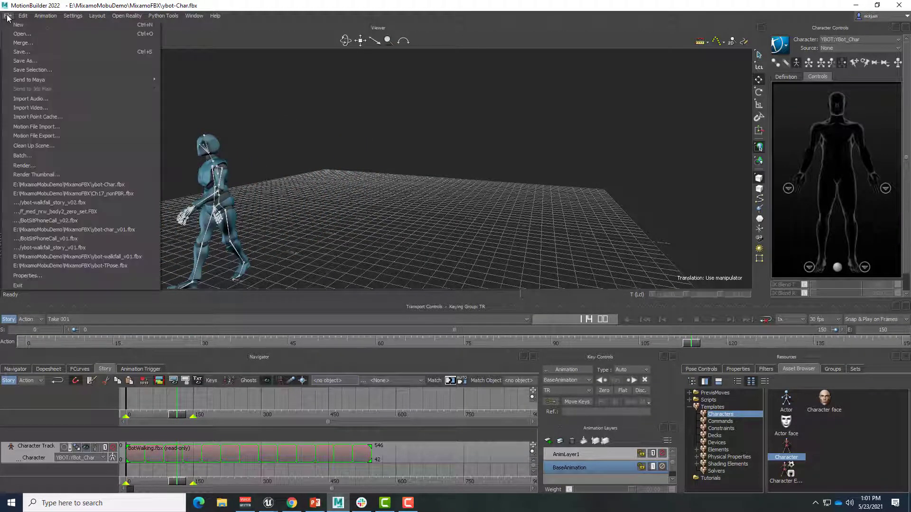
pyautogui.click(26, 44)
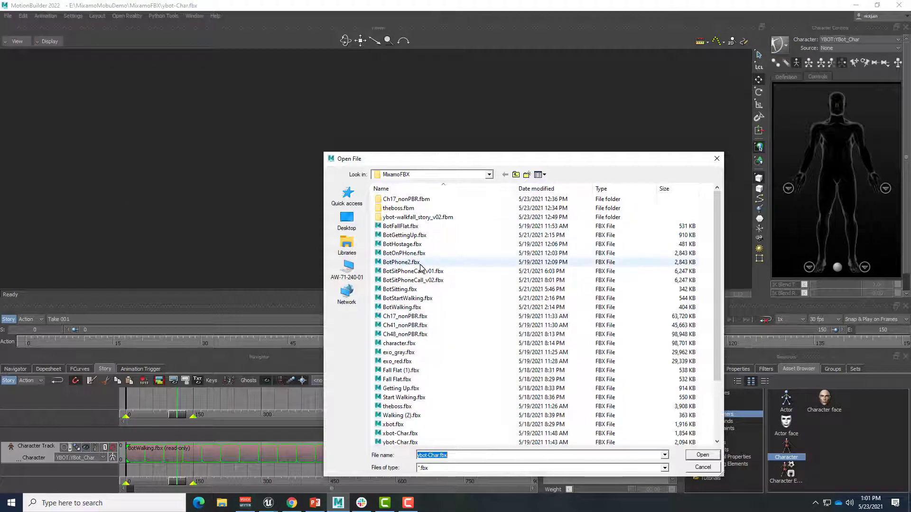
pyautogui.click(409, 316)
pyautogui.click(695, 453)
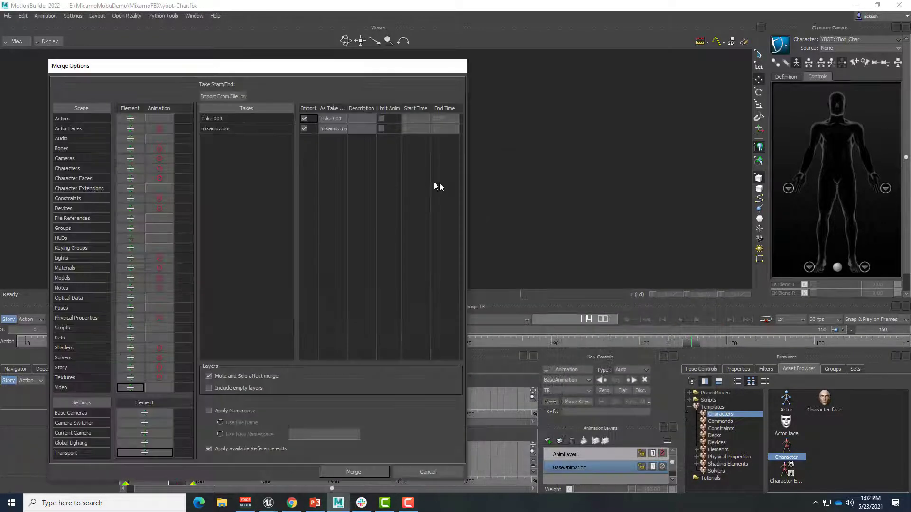
pyautogui.click(304, 119)
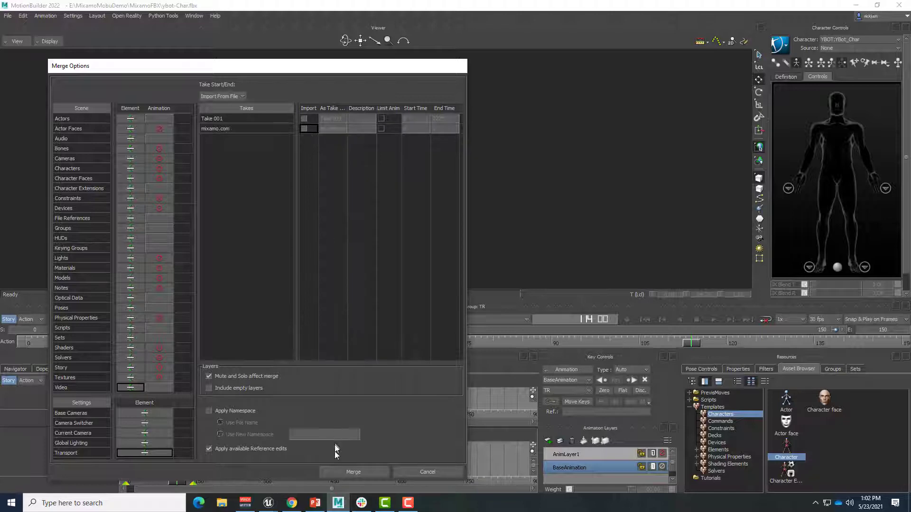
pyautogui.click(354, 472)
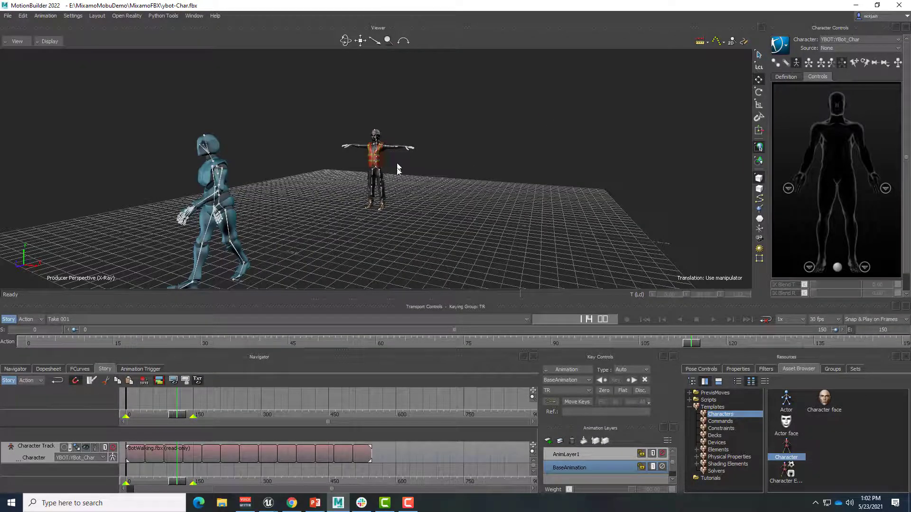
# Apply the Character asset to the worker's hips and characterize it as a Biped.
pyautogui.scroll(5, 398, 170)
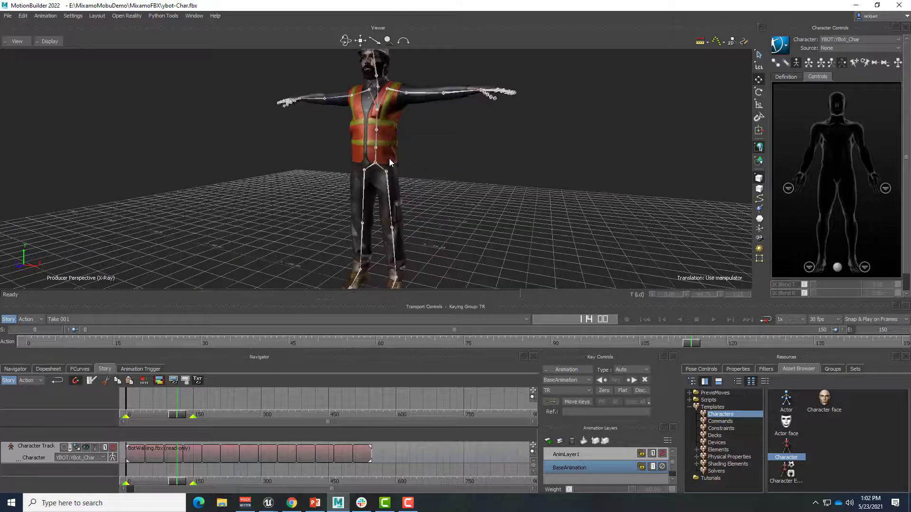
pyautogui.click(15, 369)
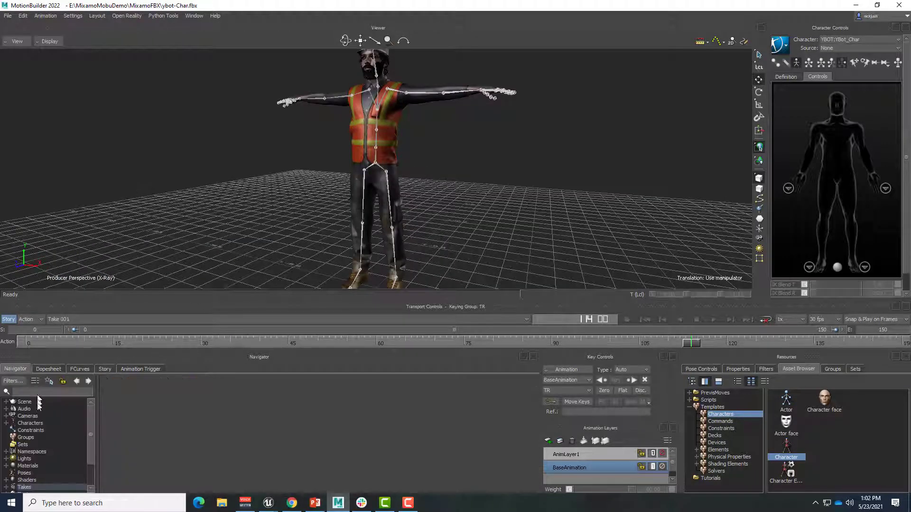
pyautogui.doubleClick(20, 424)
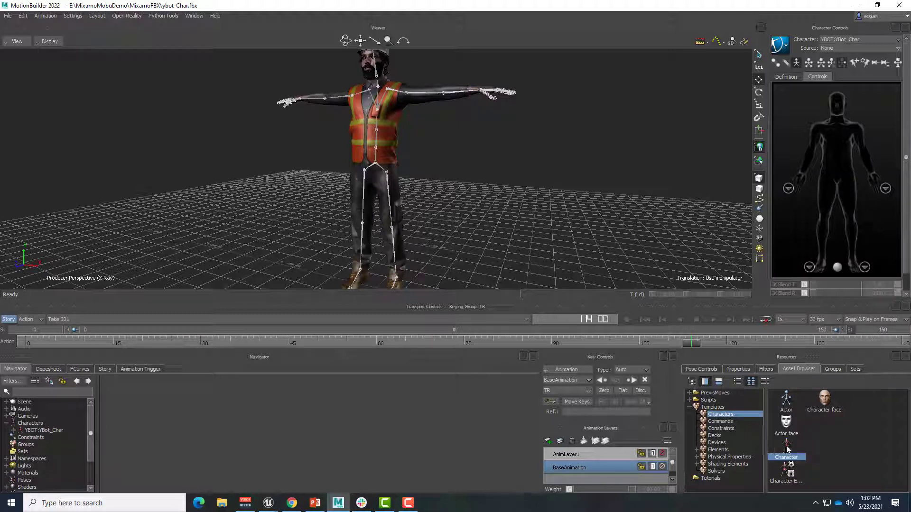
pyautogui.moveTo(786, 448); pyautogui.dragTo(383, 170)
pyautogui.click(382, 170)
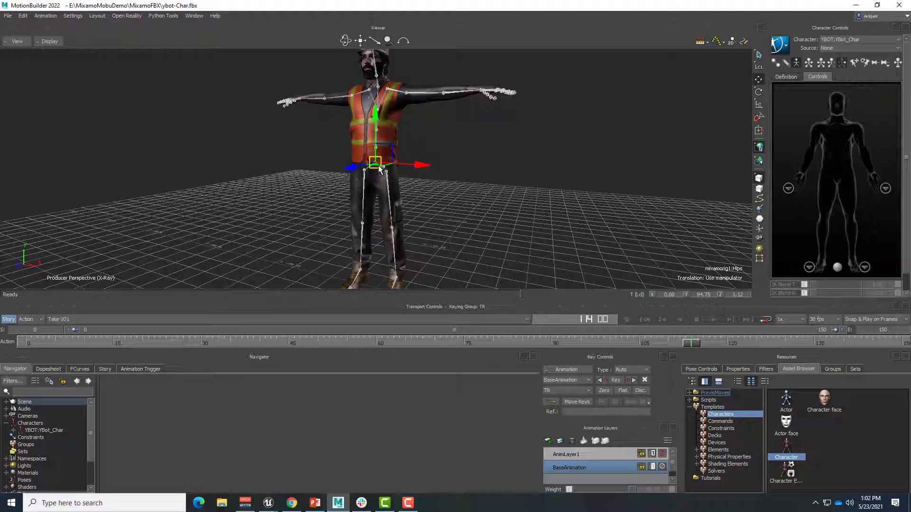
pyautogui.click(406, 279)
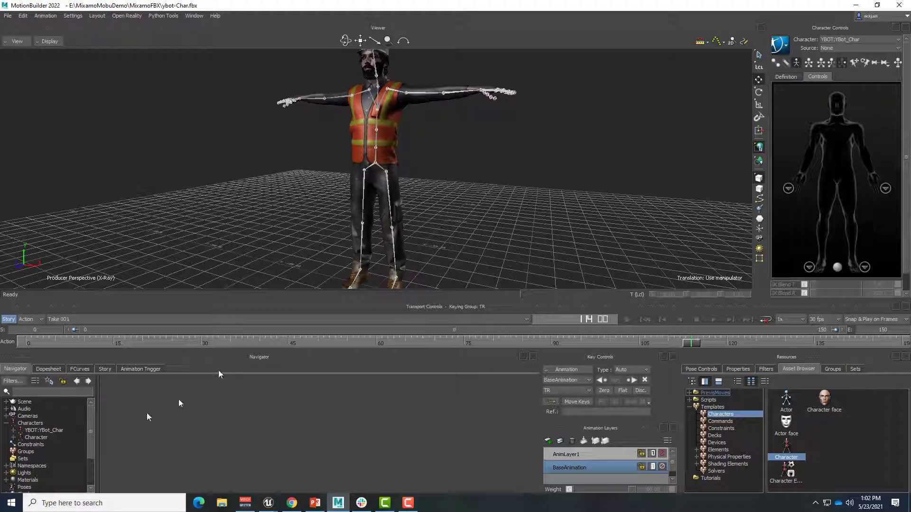
pyautogui.moveTo(219, 374); pyautogui.dragTo(437, 144)
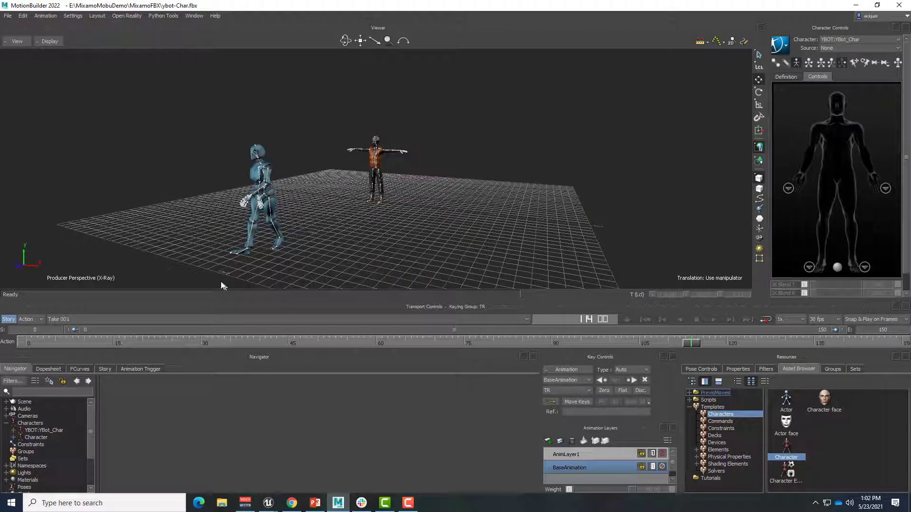
# Make the worker's Character current with YBOT:YBot_Char as its source, then scrub to check.
pyautogui.click(365, 164)
pyautogui.press('f')
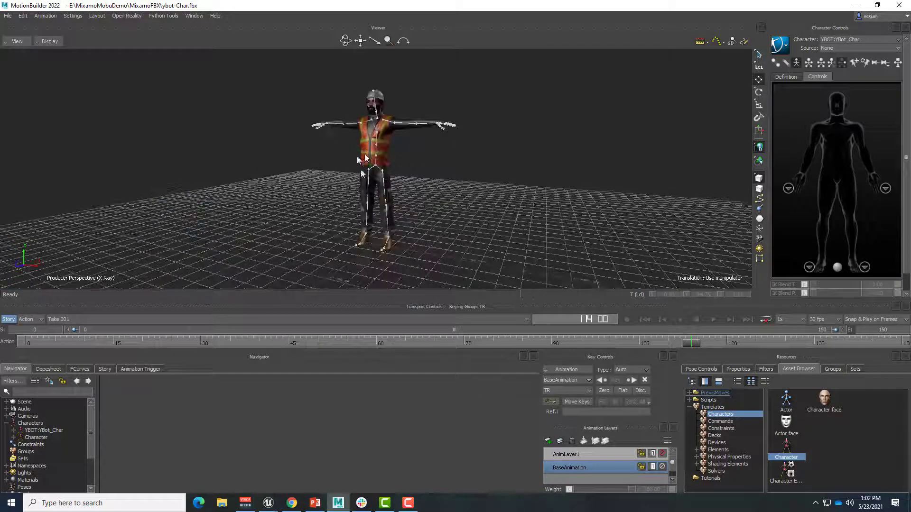
pyautogui.click(828, 41)
pyautogui.click(828, 64)
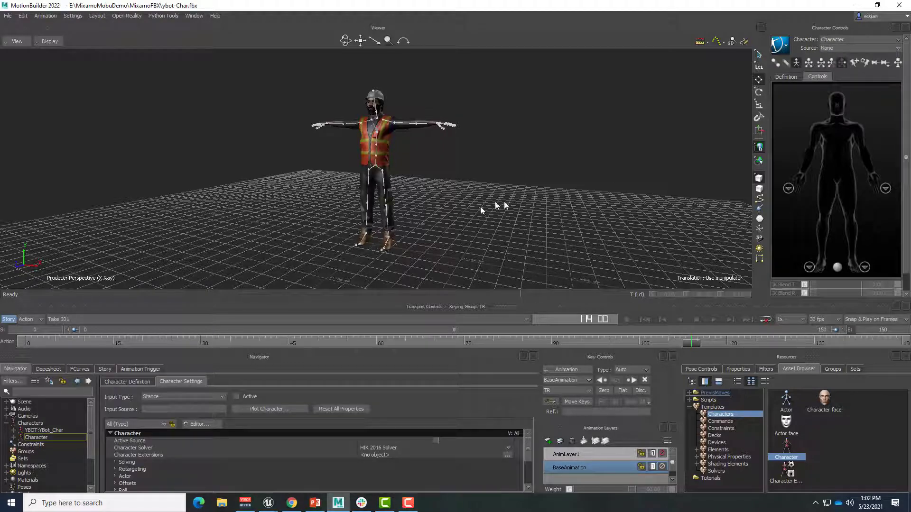
pyautogui.scroll(-5, 477, 213)
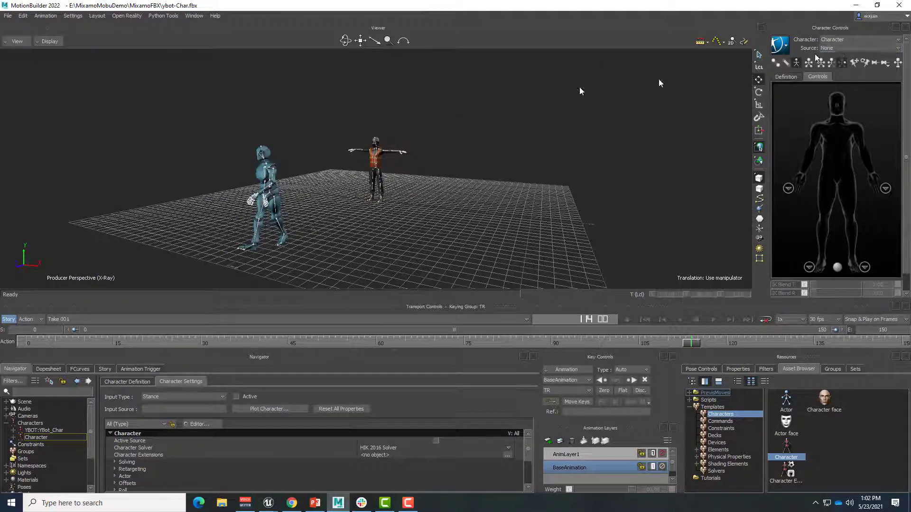
pyautogui.click(838, 48)
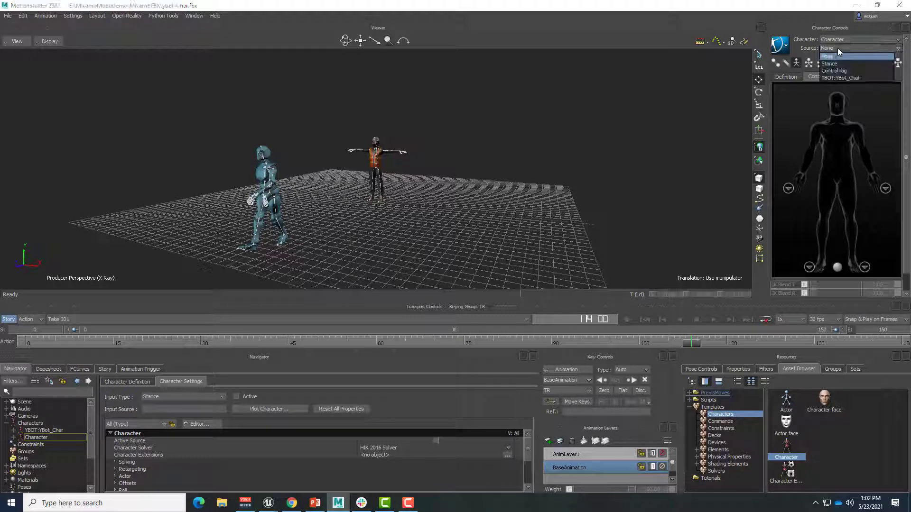
pyautogui.click(833, 78)
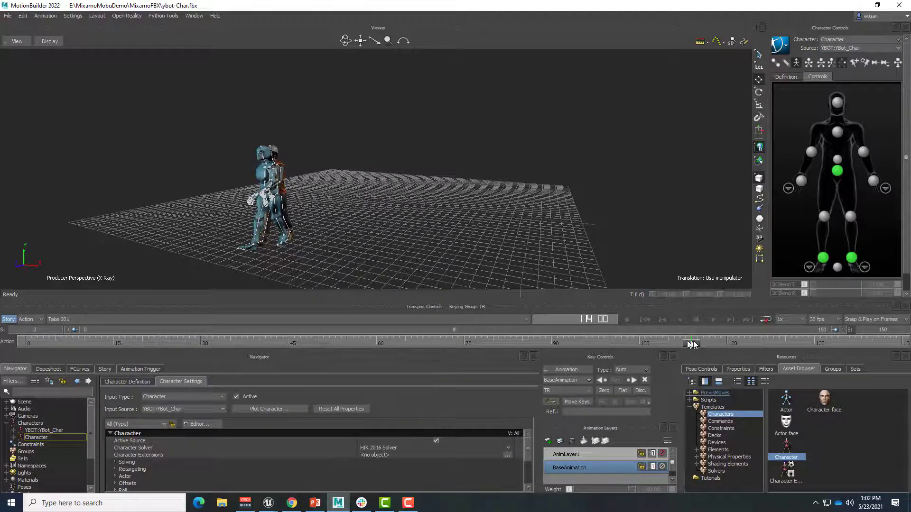
pyautogui.click(628, 342)
pyautogui.moveTo(628, 343)
pyautogui.mouseDown()
pyautogui.moveTo(83, 342)
pyautogui.moveTo(528, 343)
pyautogui.moveTo(782, 322)
pyautogui.mouseUp()
# Hide the YBot hips, surface and joints models via their properties.
pyautogui.click(305, 343)
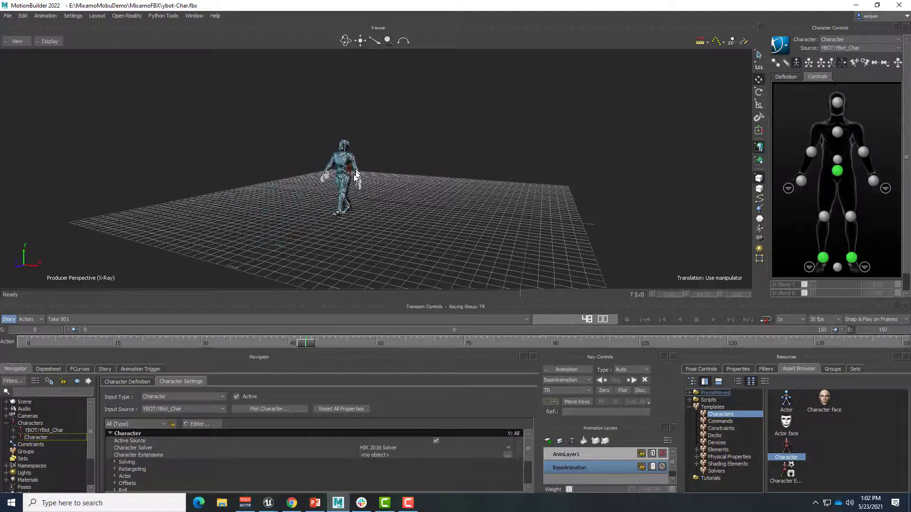
pyautogui.click(7, 403)
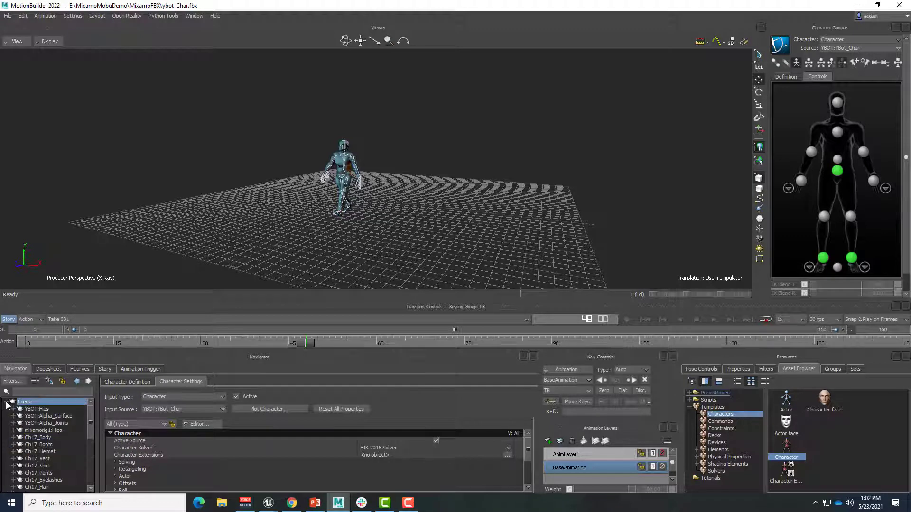
pyautogui.click(40, 409)
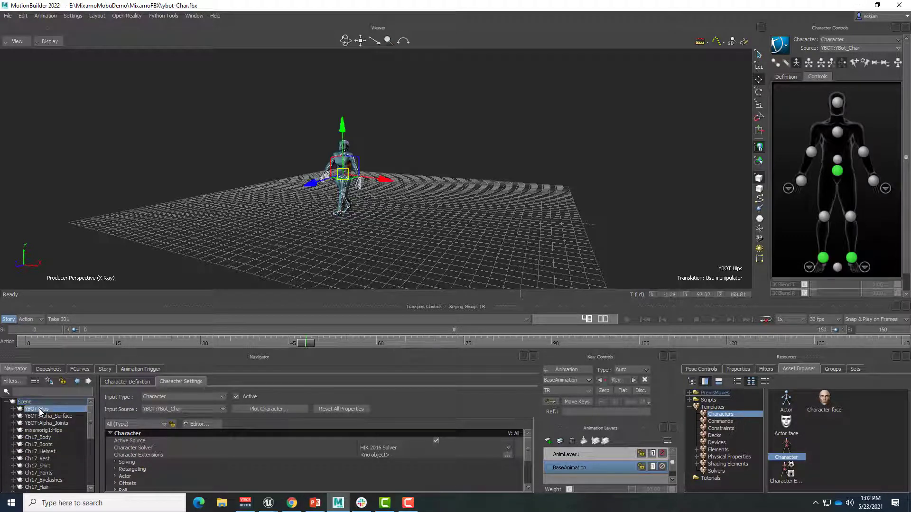
pyautogui.keyDown('shift'); pyautogui.click(41, 423); pyautogui.keyUp('shift')
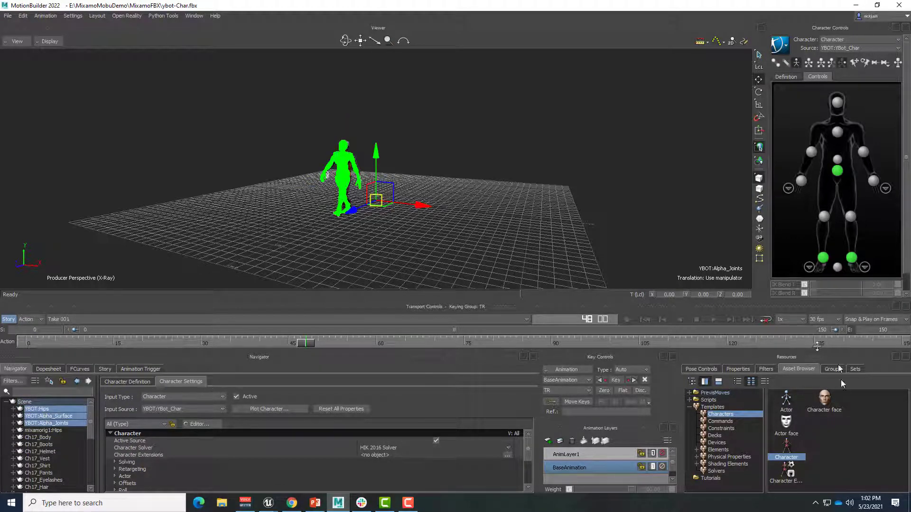
pyautogui.click(737, 369)
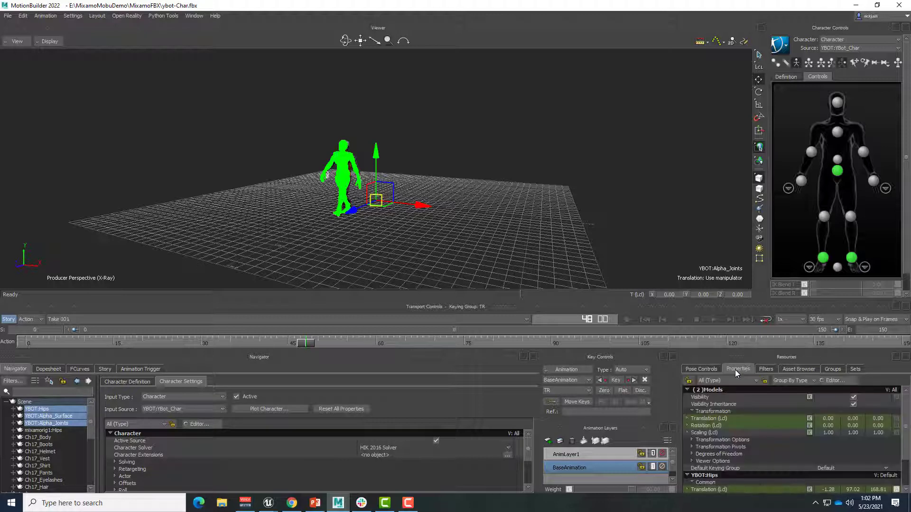
pyautogui.click(854, 398)
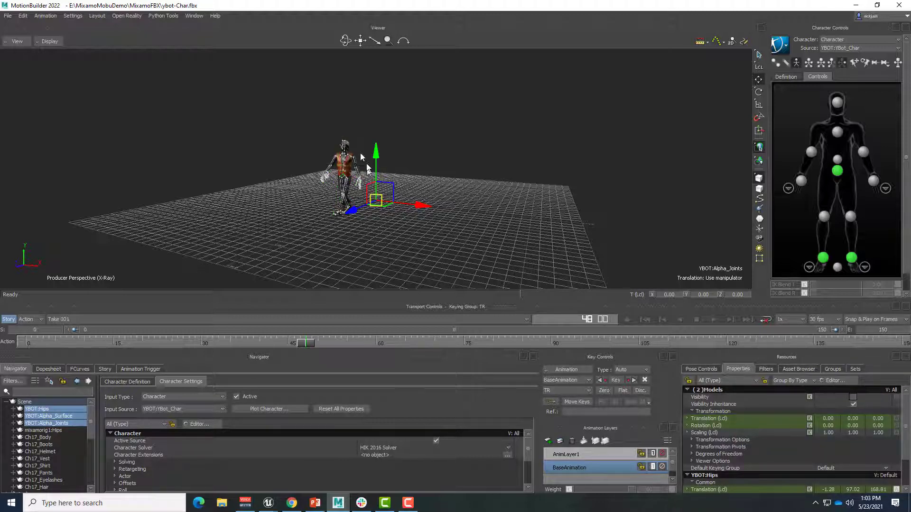
# Switch the viewer to Models Only and scrub through the retargeted walk.
pyautogui.scroll(5, 489, 200)
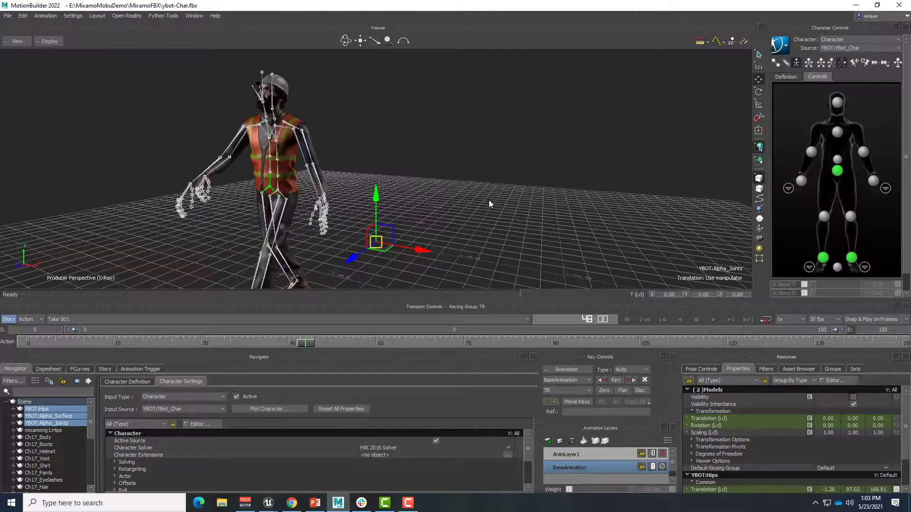
pyautogui.click(40, 42)
pyautogui.click(52, 62)
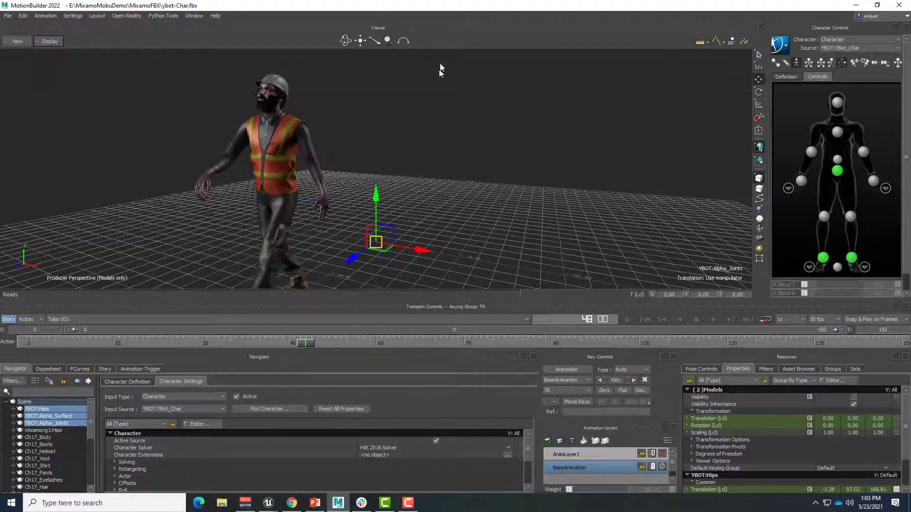
pyautogui.scroll(-8, 450, 138)
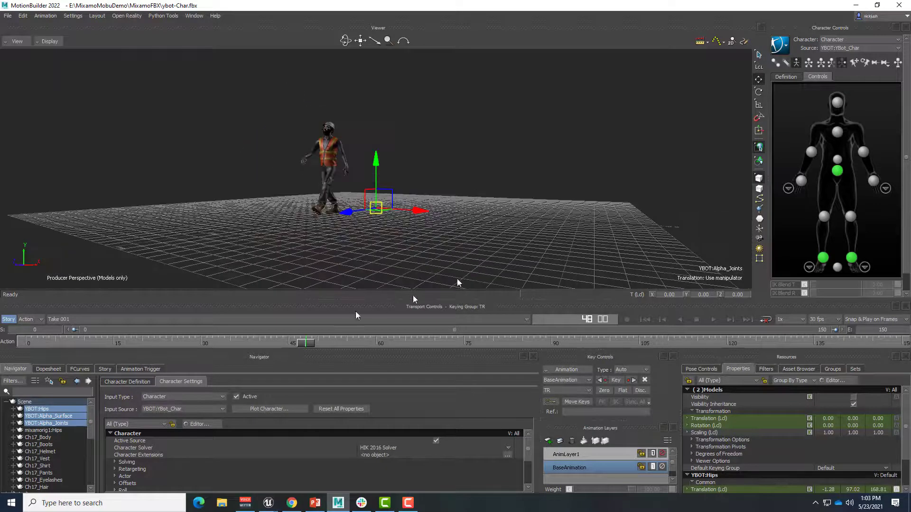
pyautogui.moveTo(306, 343); pyautogui.dragTo(60, 342)
# Bake the walk onto the worker with Bake To Skeleton and scrub to verify it.
pyautogui.click(105, 369)
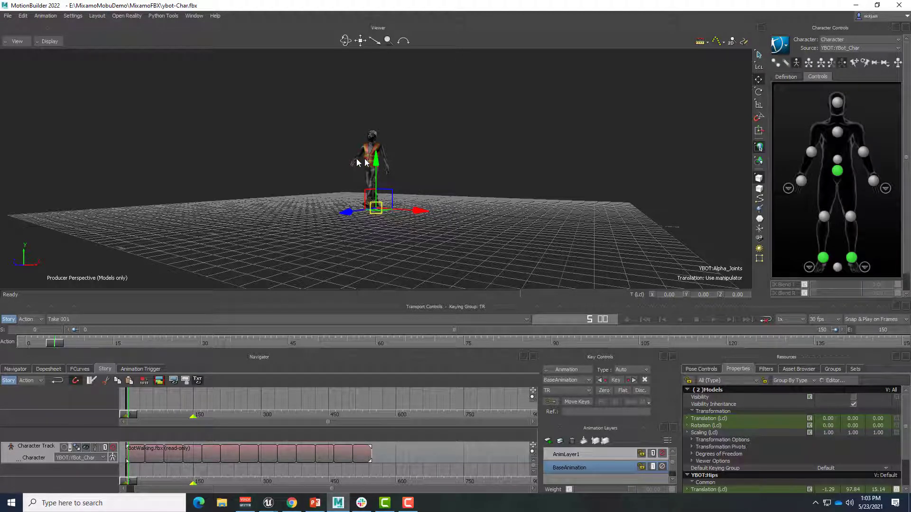
pyautogui.click(787, 46)
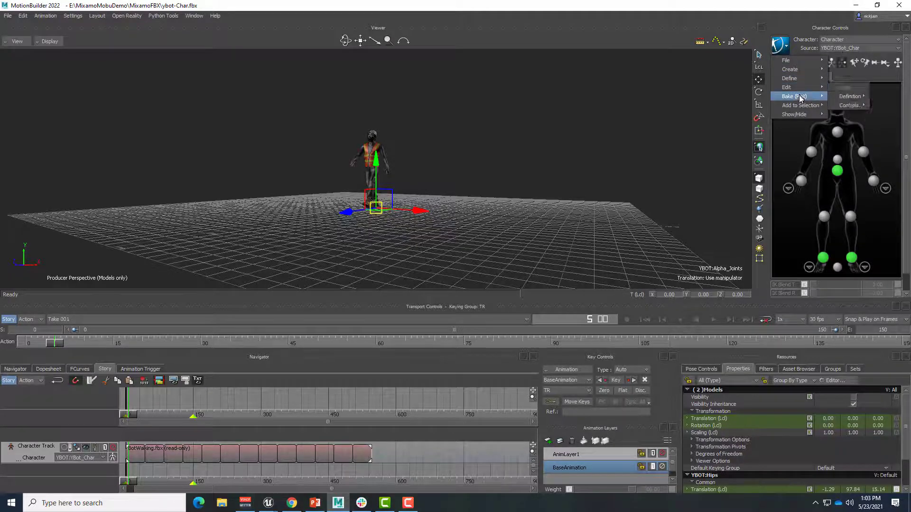
pyautogui.moveTo(801, 98)
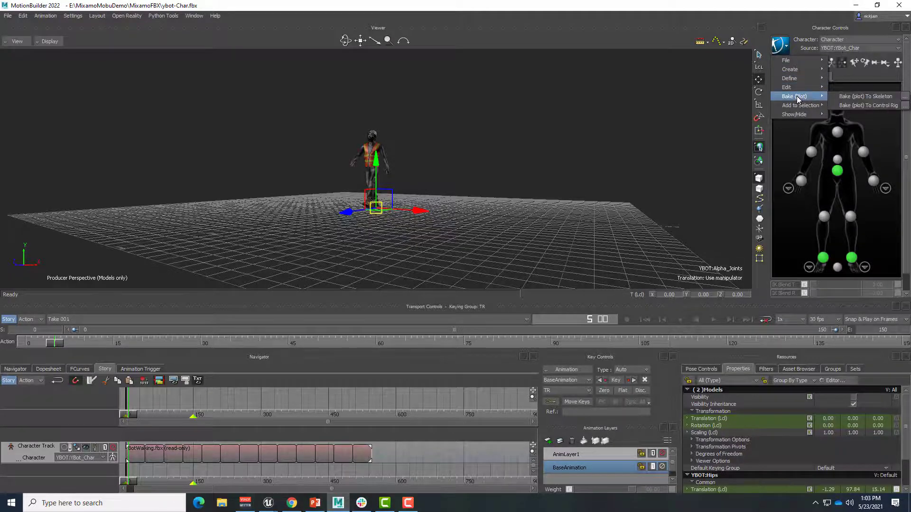
pyautogui.click(860, 96)
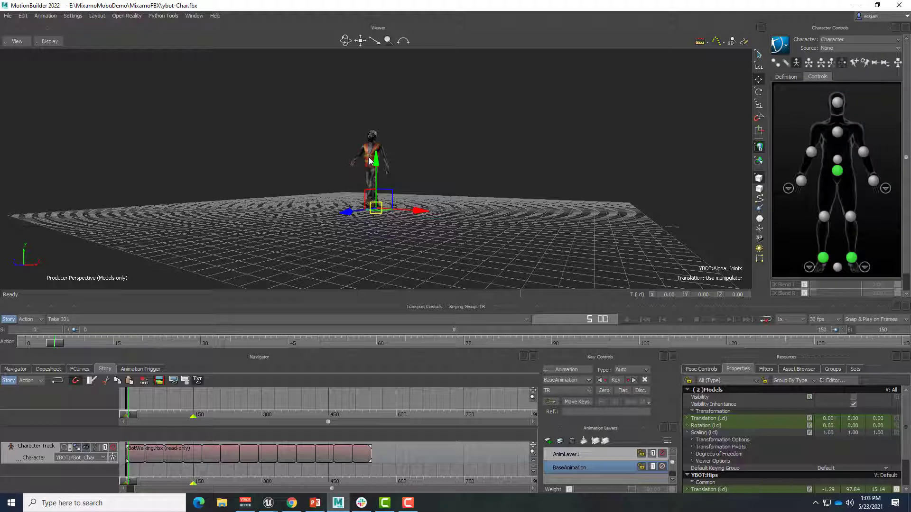
pyautogui.moveTo(55, 343); pyautogui.dragTo(107, 365)
pyautogui.rightClick(30, 454)
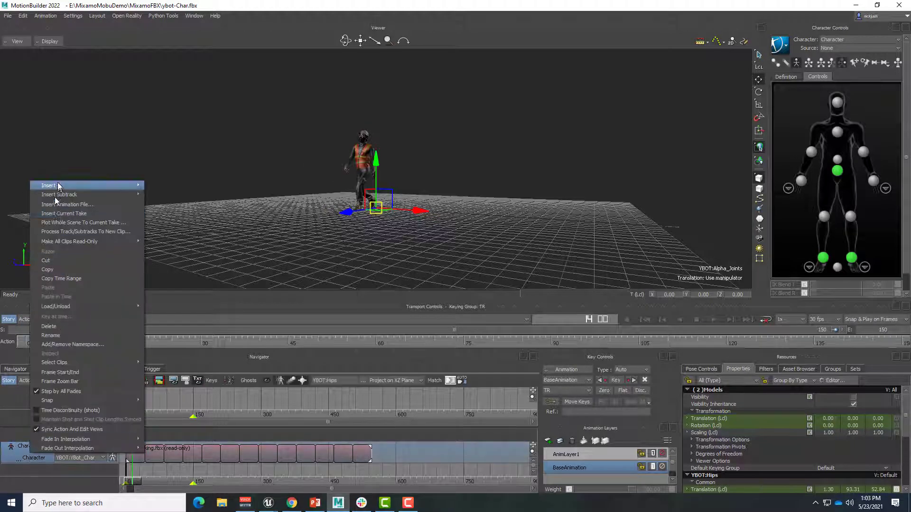
# Delete the Character Track and select the entire YBOT hierarchy branches.
pyautogui.click(50, 326)
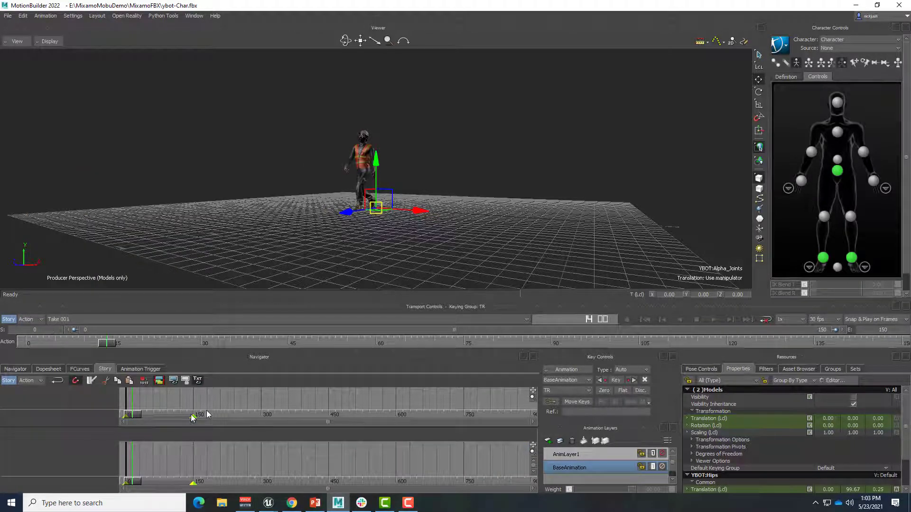
pyautogui.click(16, 370)
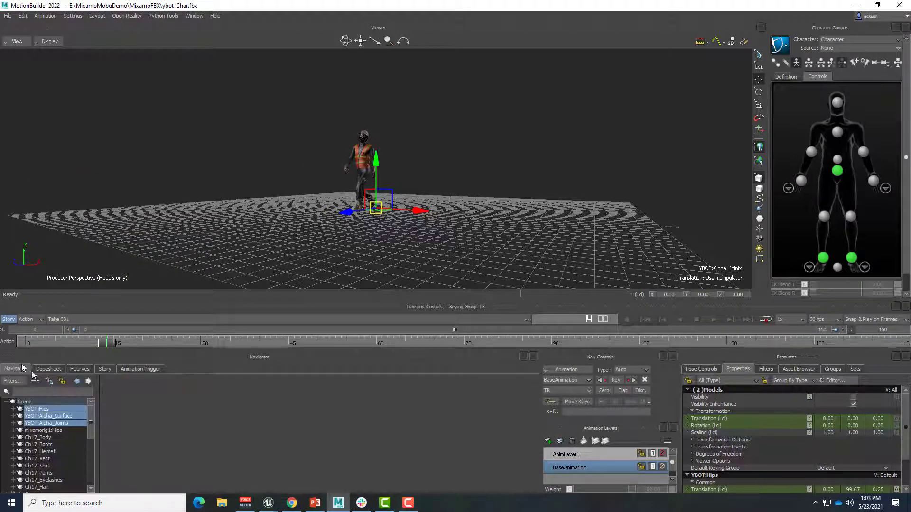
pyautogui.rightClick(37, 414)
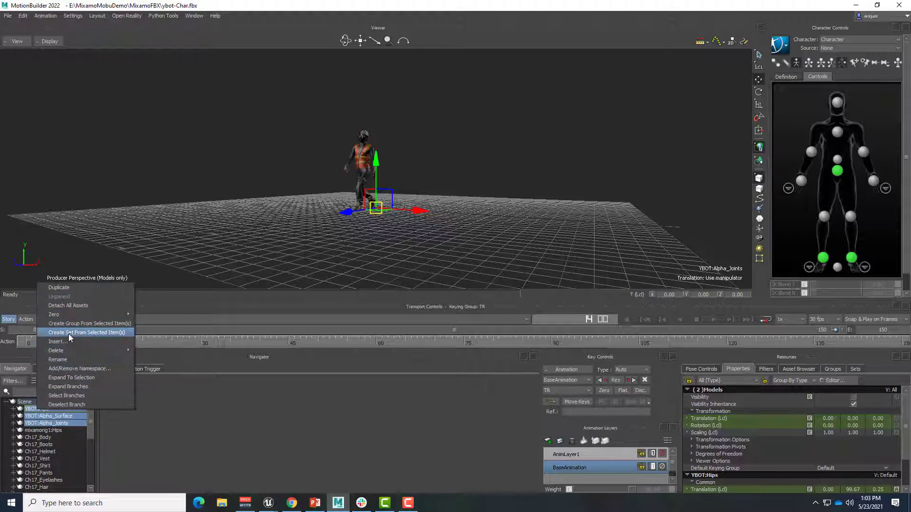
pyautogui.click(70, 395)
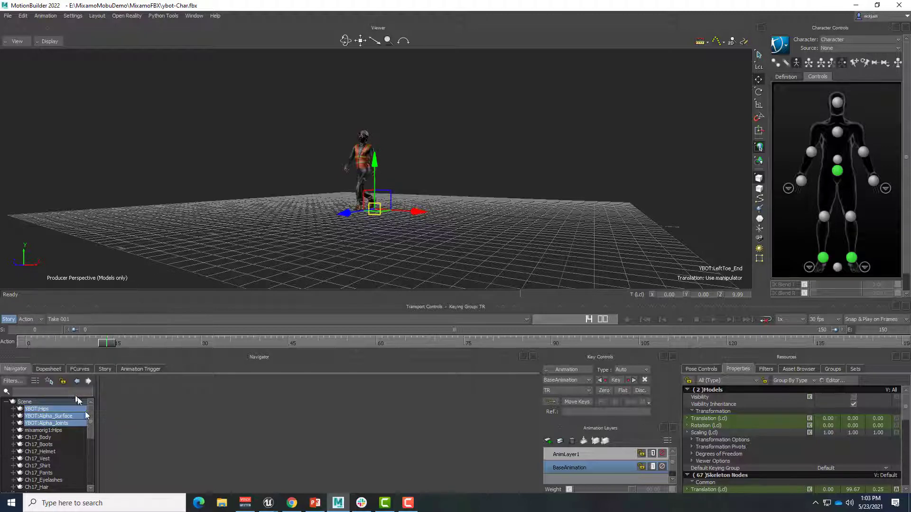
# Delete the YBOT hierarchy, approving removal of its joints material and character constraint.
pyautogui.rightClick(50, 414)
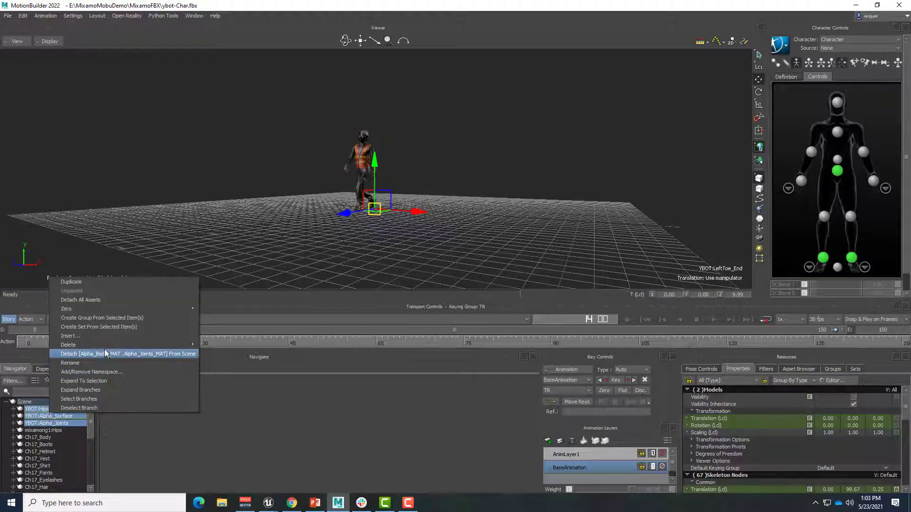
pyautogui.moveTo(164, 345)
pyautogui.click(207, 344)
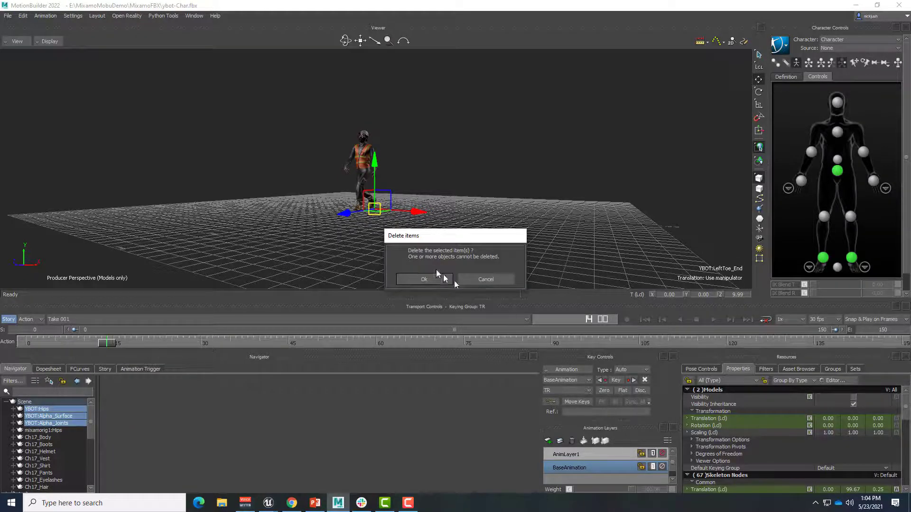
pyautogui.click(425, 280)
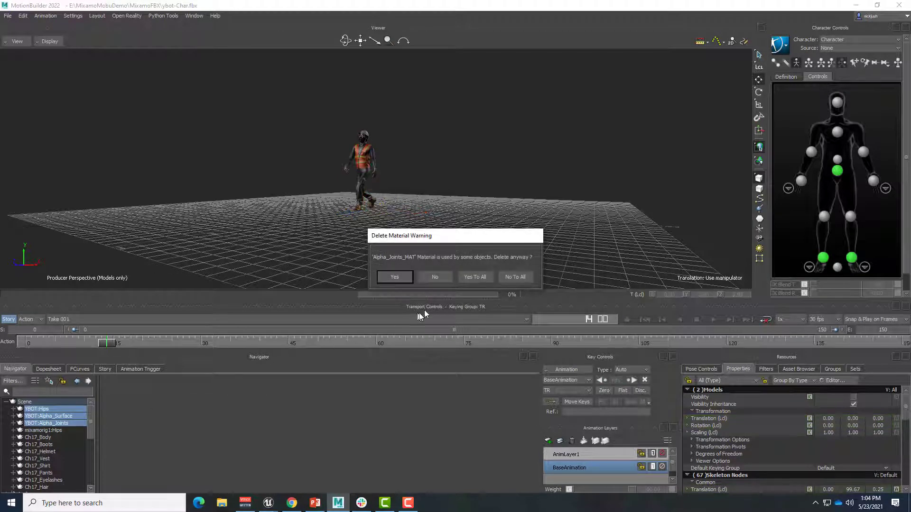
pyautogui.click(471, 279)
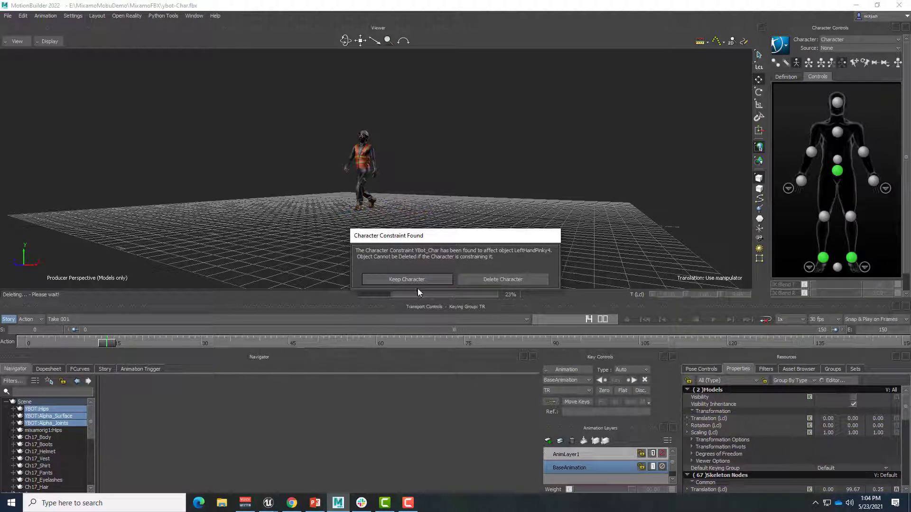
pyautogui.click(491, 276)
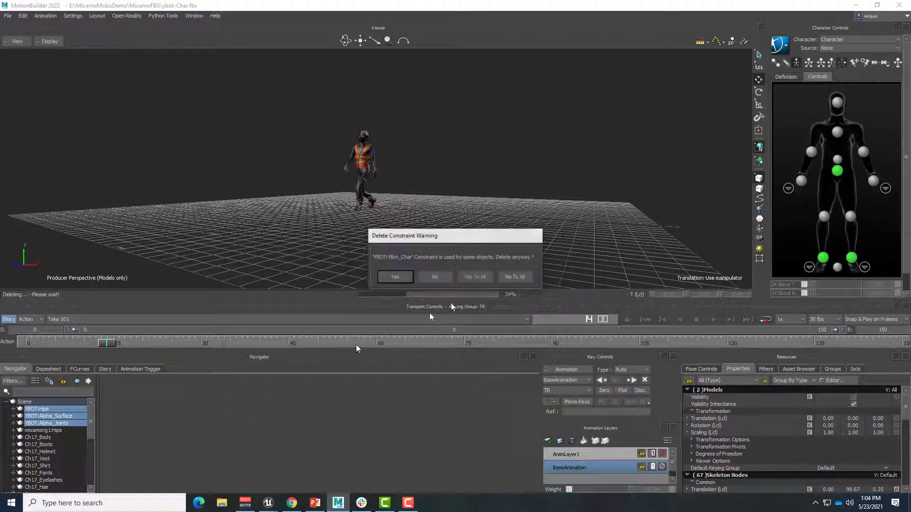
pyautogui.click(483, 278)
pyautogui.click(473, 278)
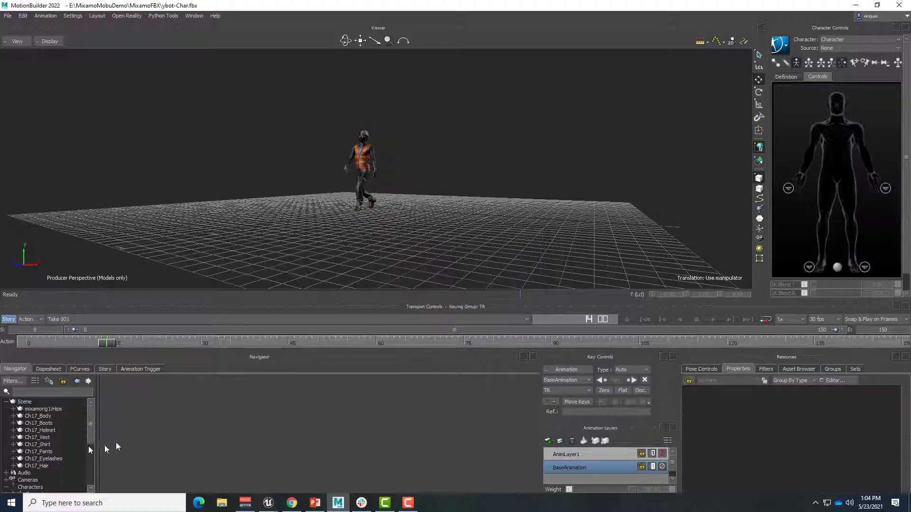
# Expand the remaining Character node and scrub to confirm the worker still walks.
pyautogui.scroll(-3, 89, 412)
pyautogui.scroll(2, 93, 436)
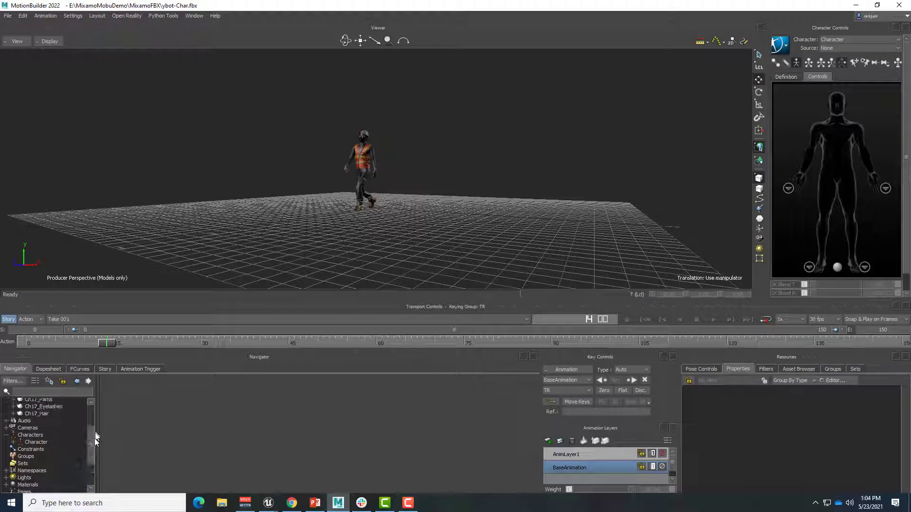
pyautogui.click(14, 455)
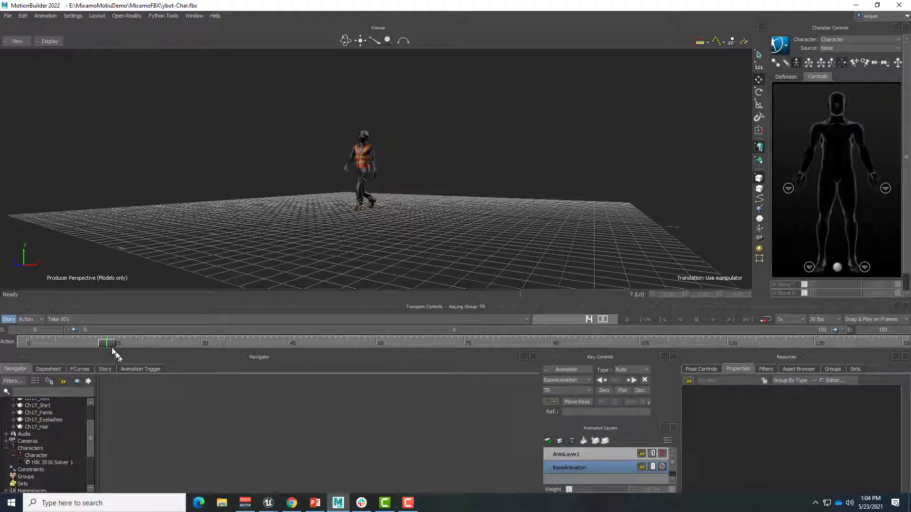
pyautogui.moveTo(114, 342); pyautogui.dragTo(79, 319)
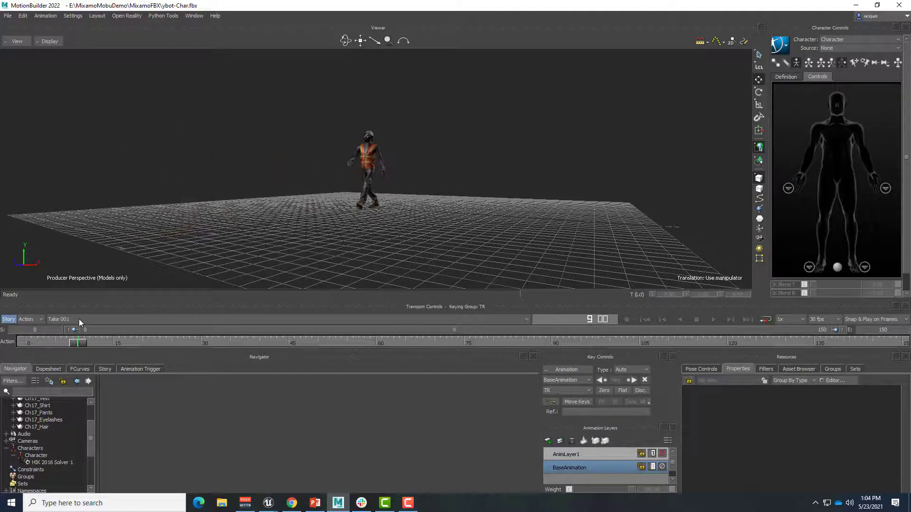
# Save the scene as CH17-walkfall_v01.fbx, accepting the default save options.
pyautogui.click(8, 17)
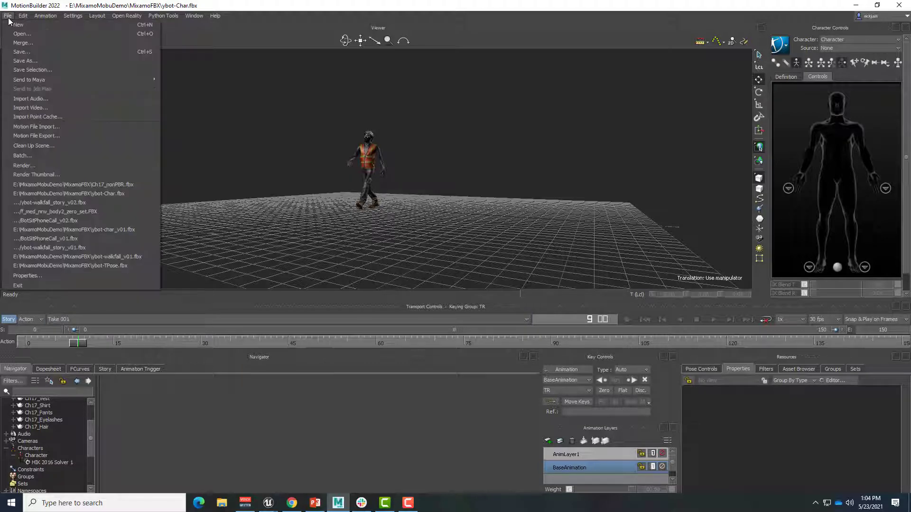
pyautogui.click(23, 61)
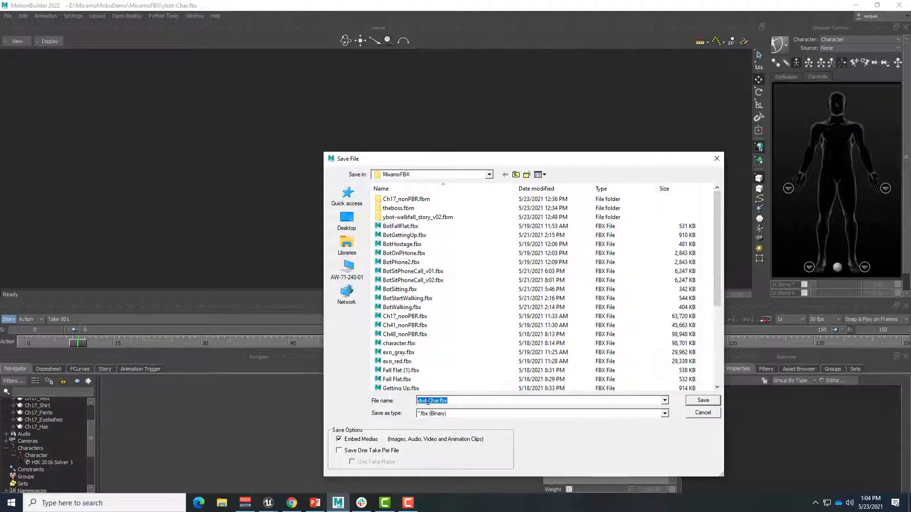
pyautogui.write('CH')
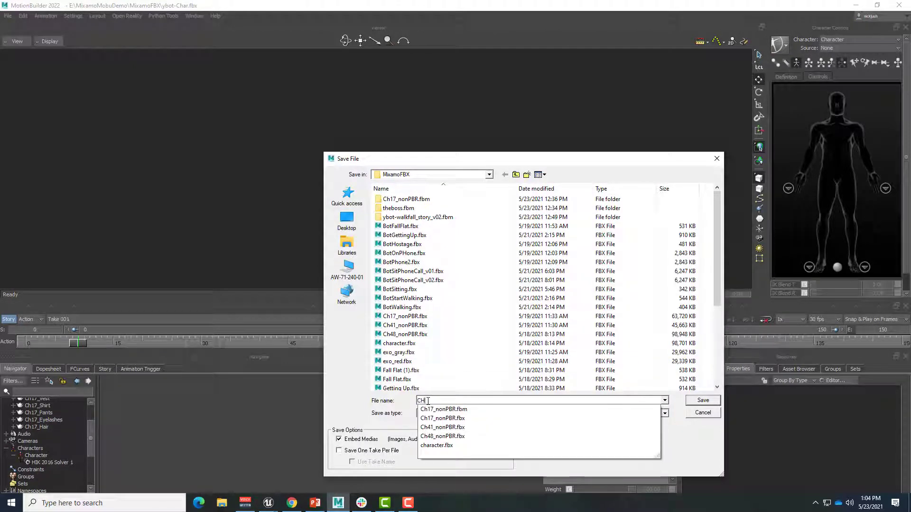
pyautogui.write('17-')
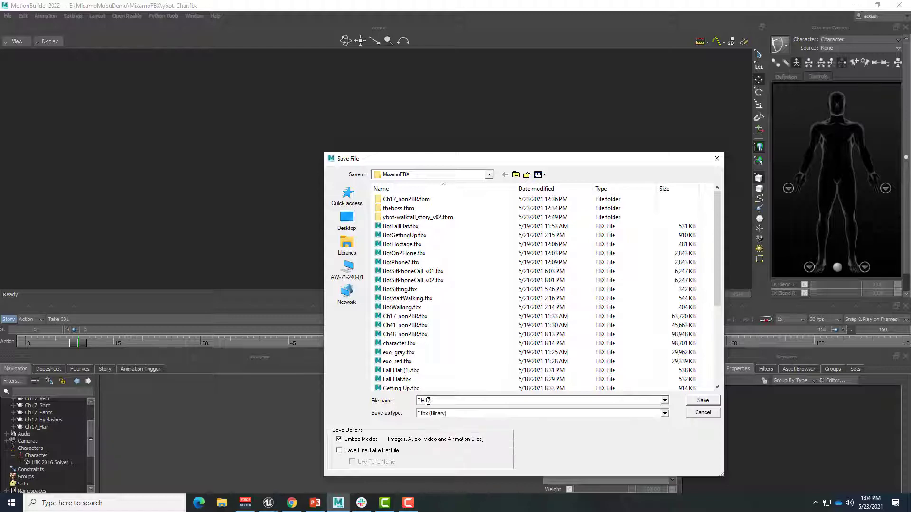
pyautogui.write('walkfall_v01')
pyautogui.click(707, 401)
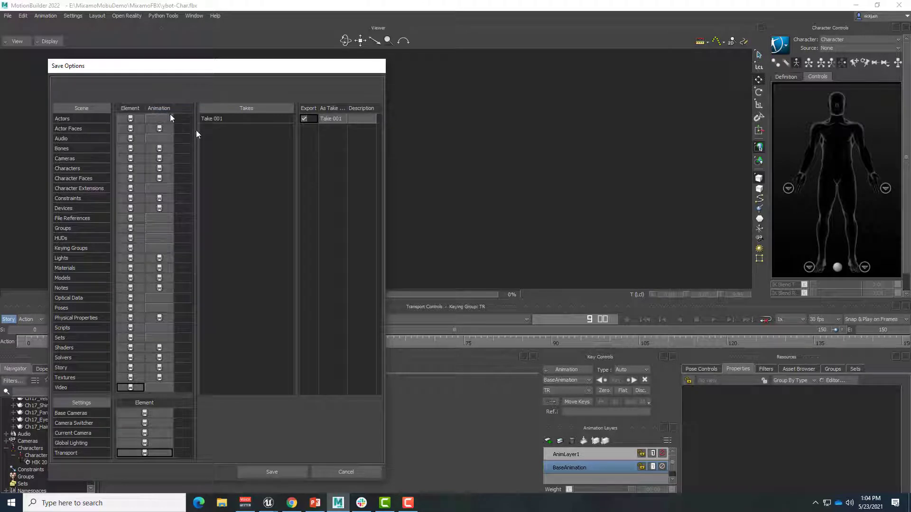
pyautogui.click(258, 473)
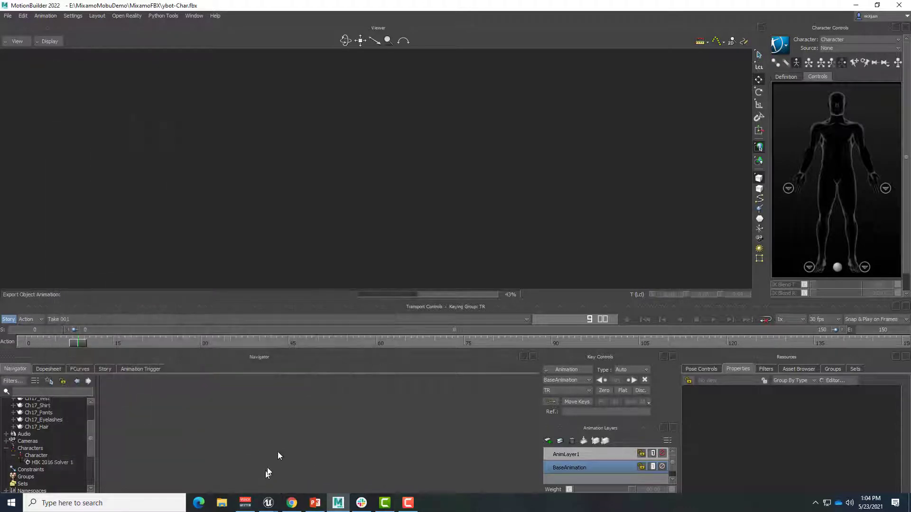